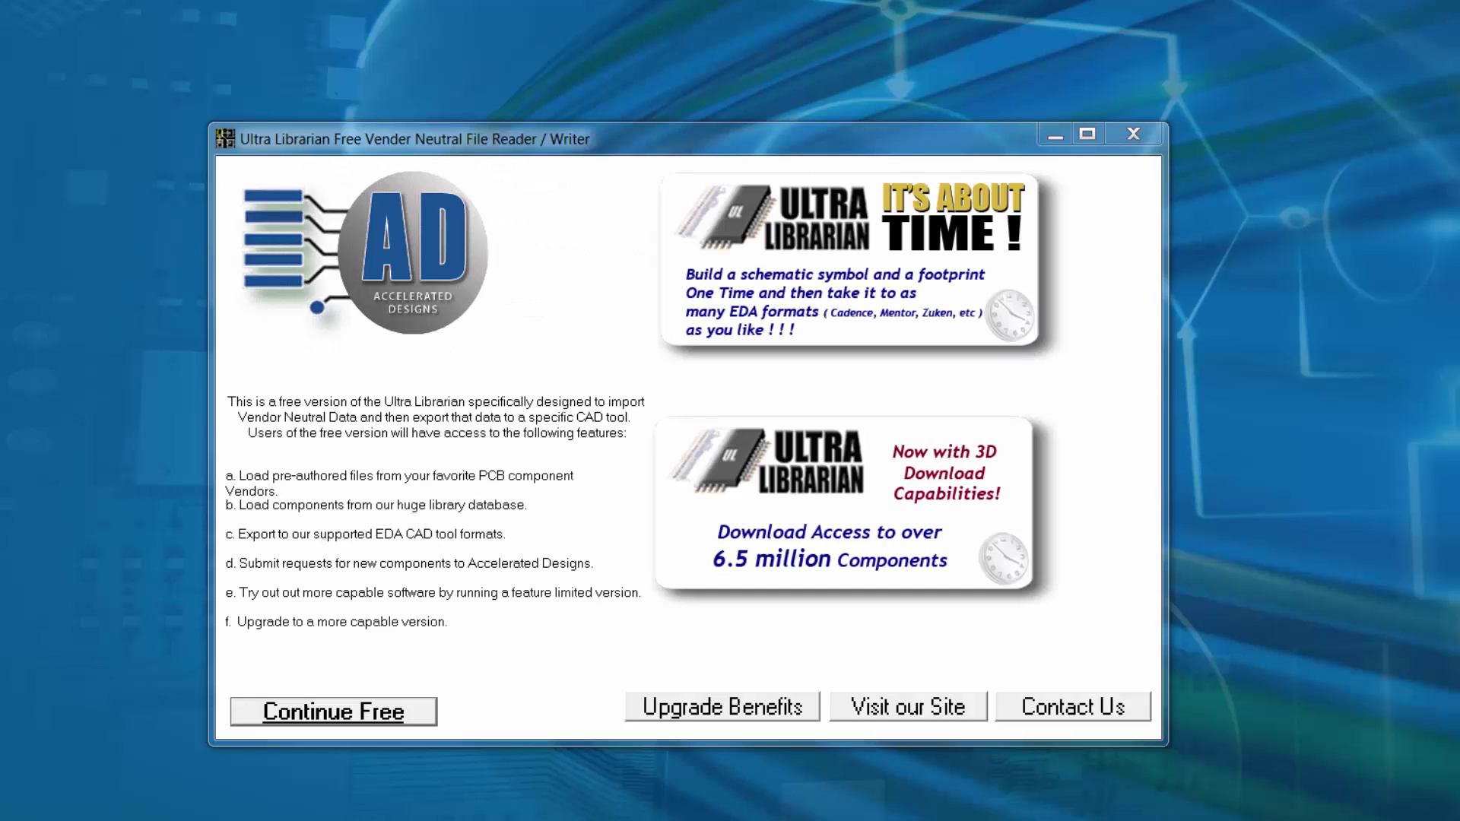
Step: Continue with the free version to reach the Binary Reader showing S29GL032N90BFI030 previews
left_click(382, 718)
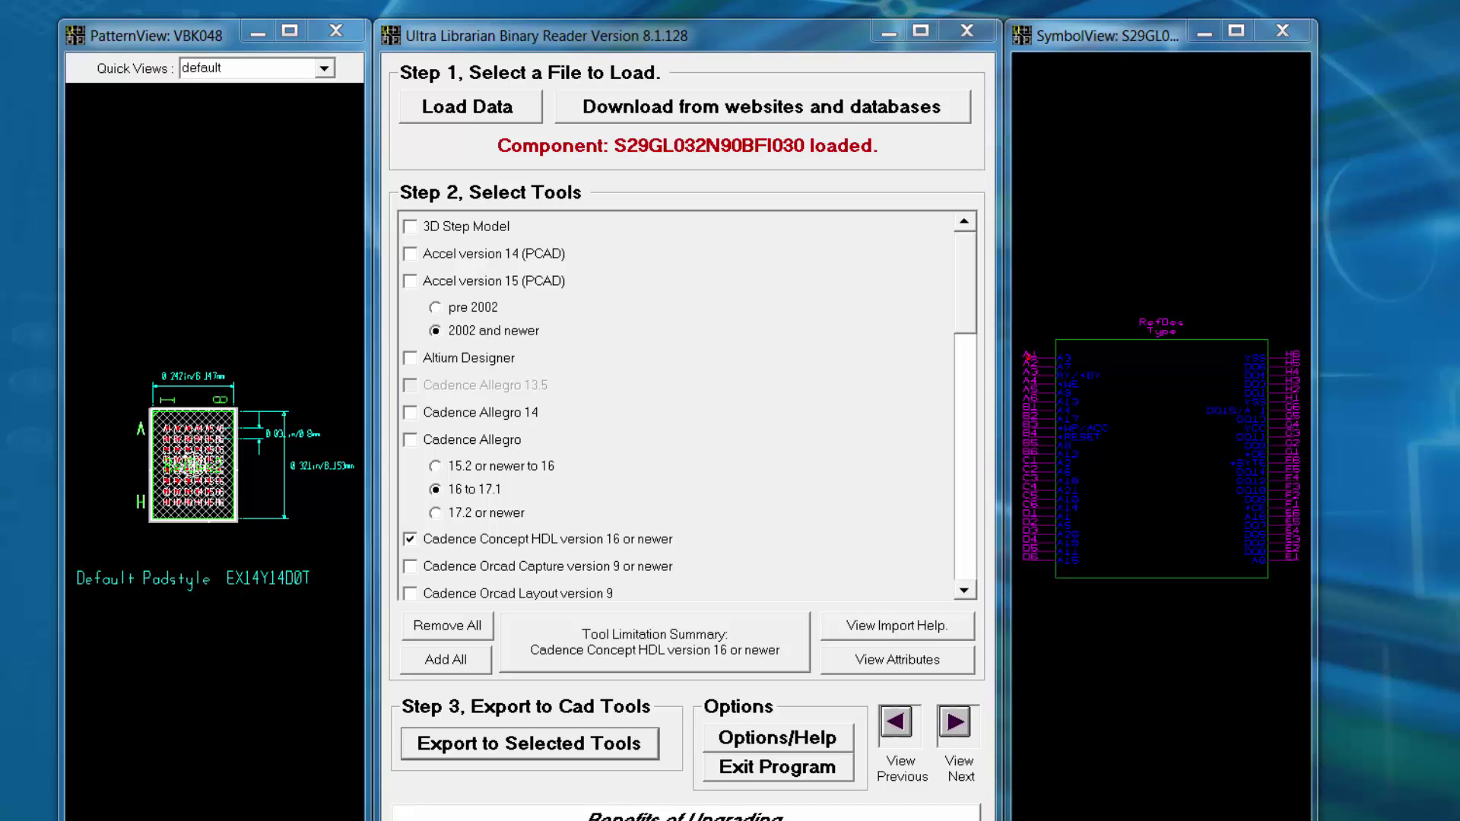
Step: Search the Accelerated Designs component database and add part 74HC00N to the library
left_click(763, 110)
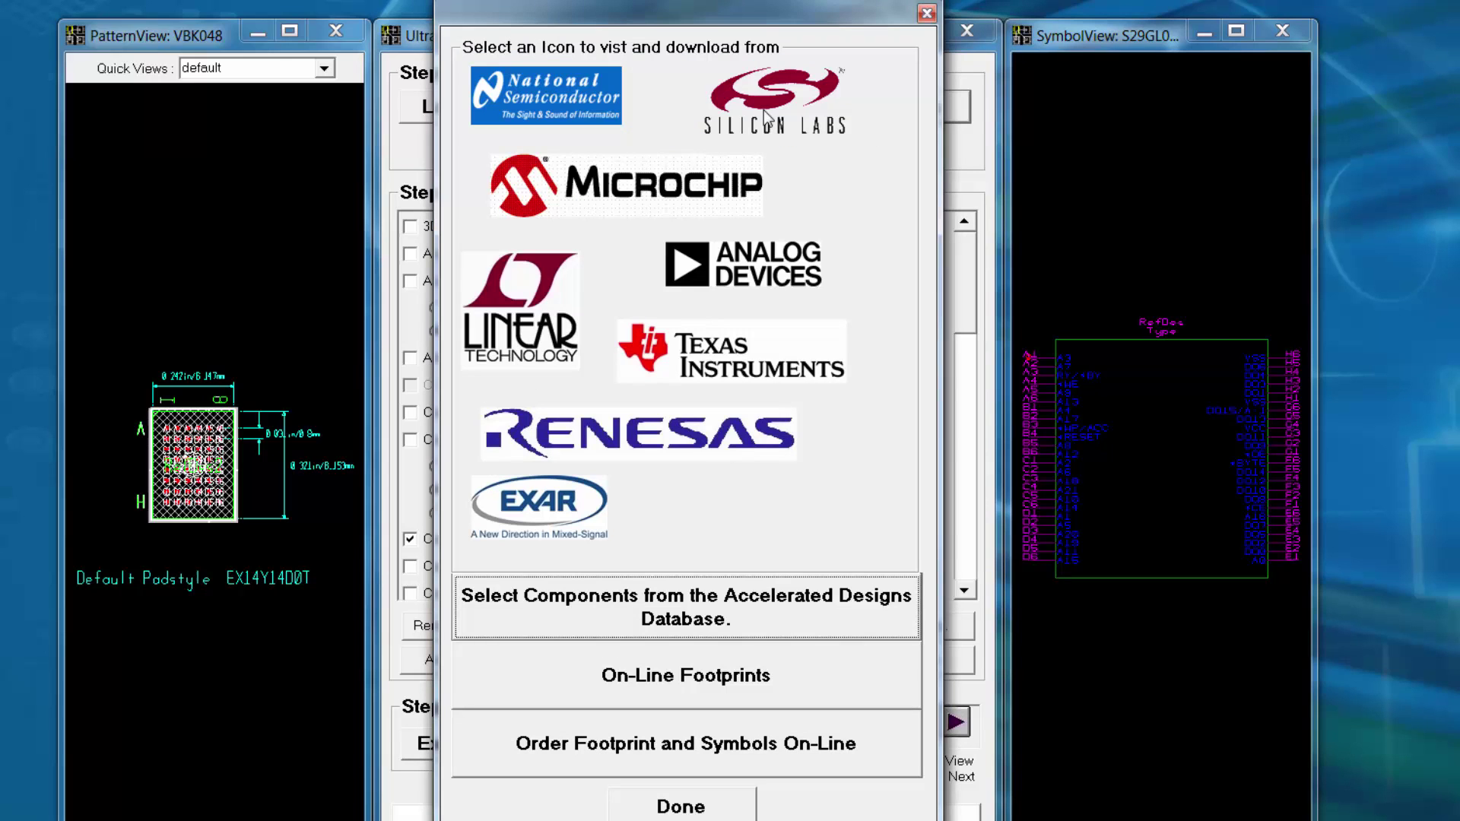
left_click(724, 608)
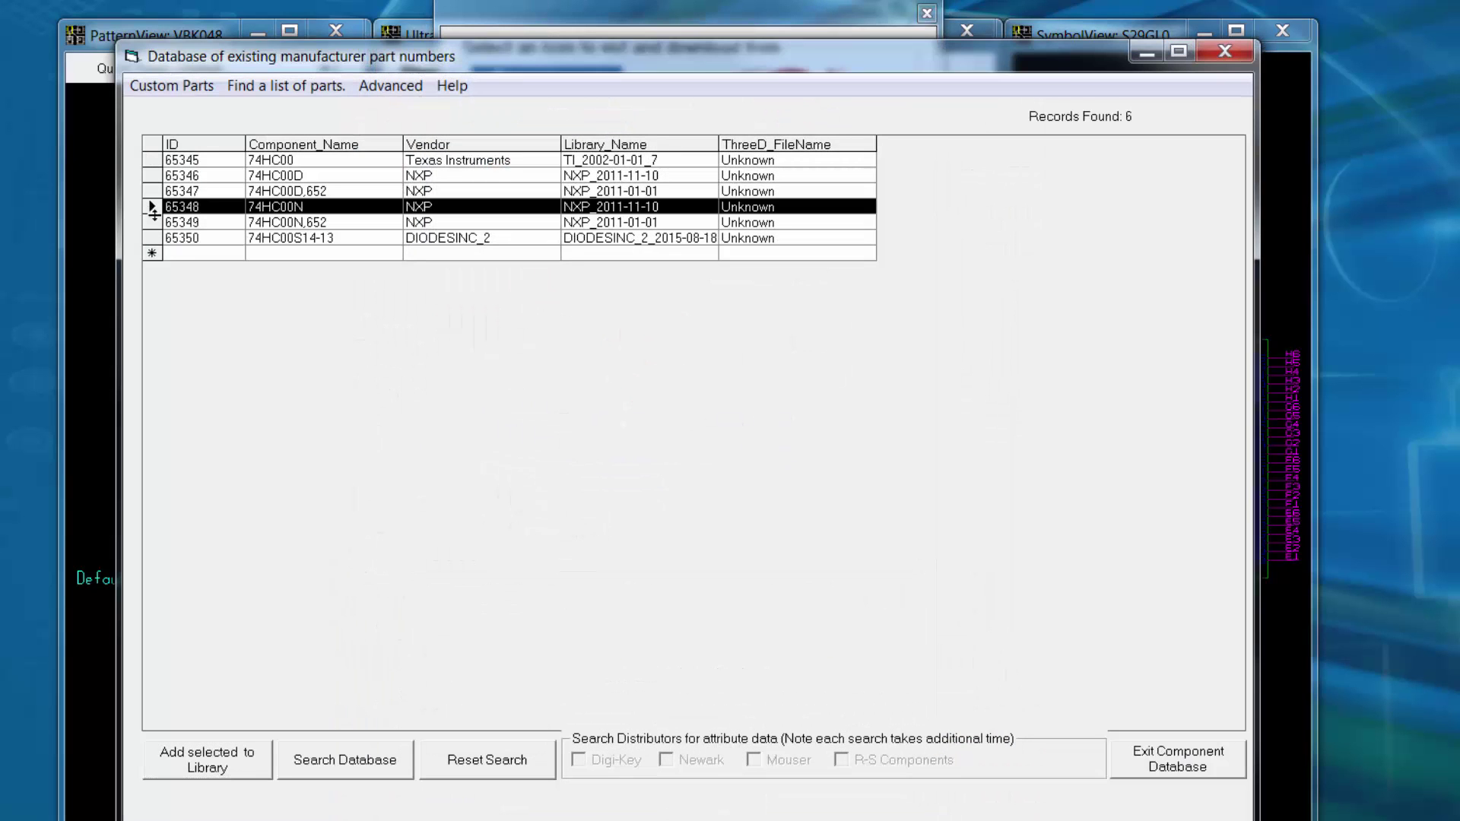
left_click(222, 760)
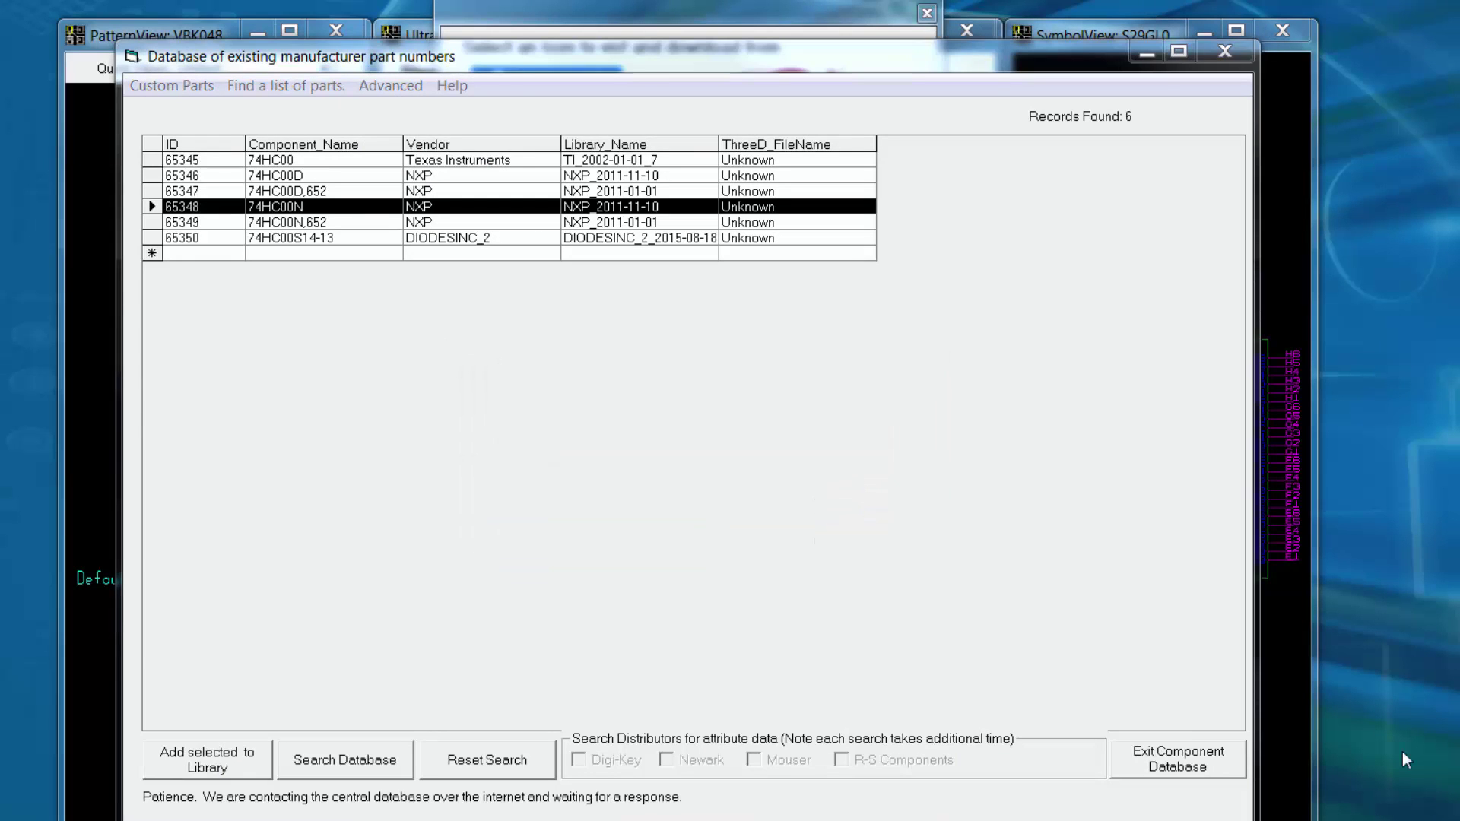
Step: Export CY62146EV30LL-45BVXI to Zuken CR-5000/CR-8000 and 3D Step Model, excluding Cadence Concept HDL
left_click(1208, 759)
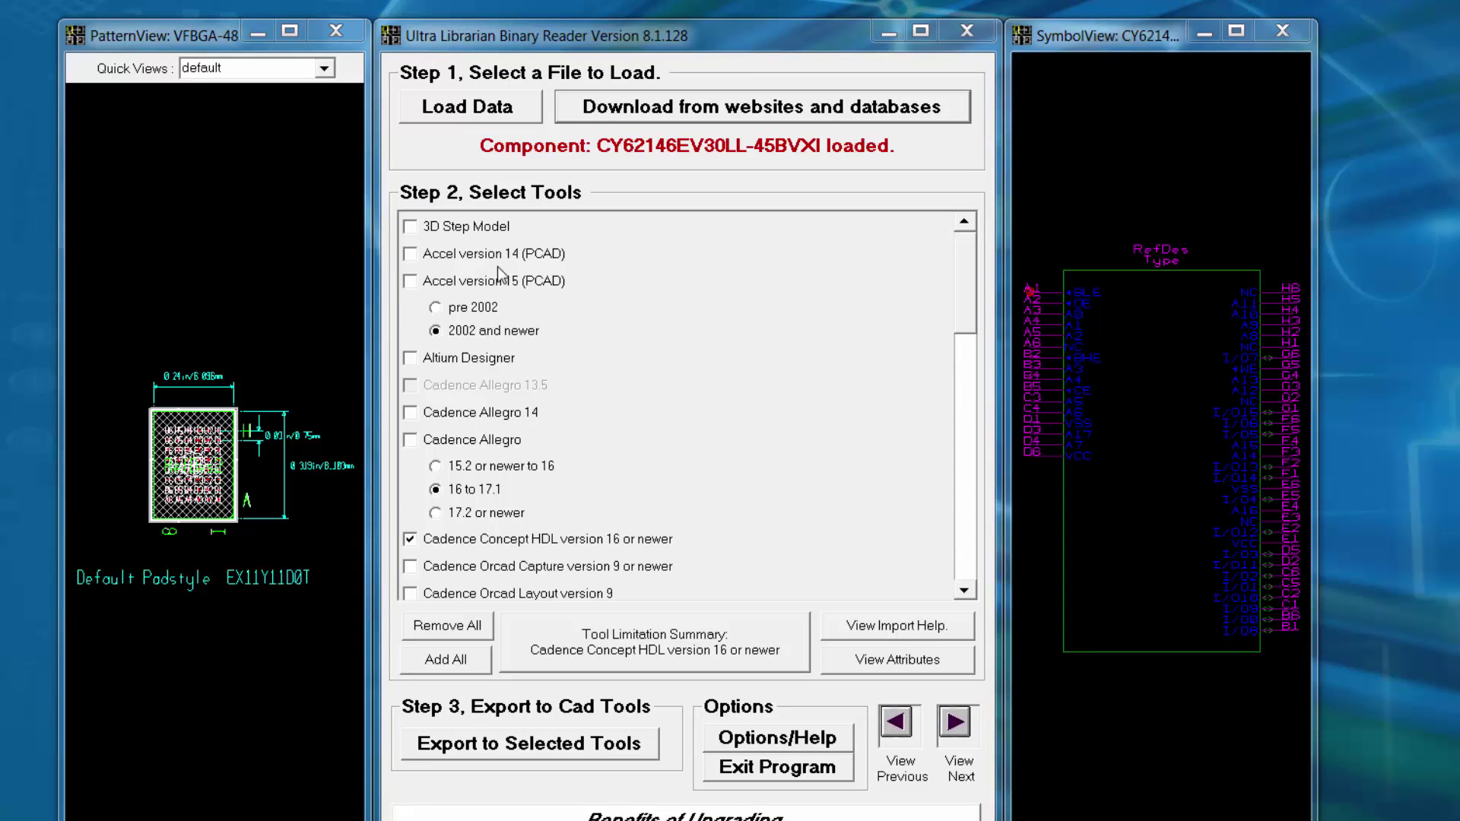
left_click(410, 227)
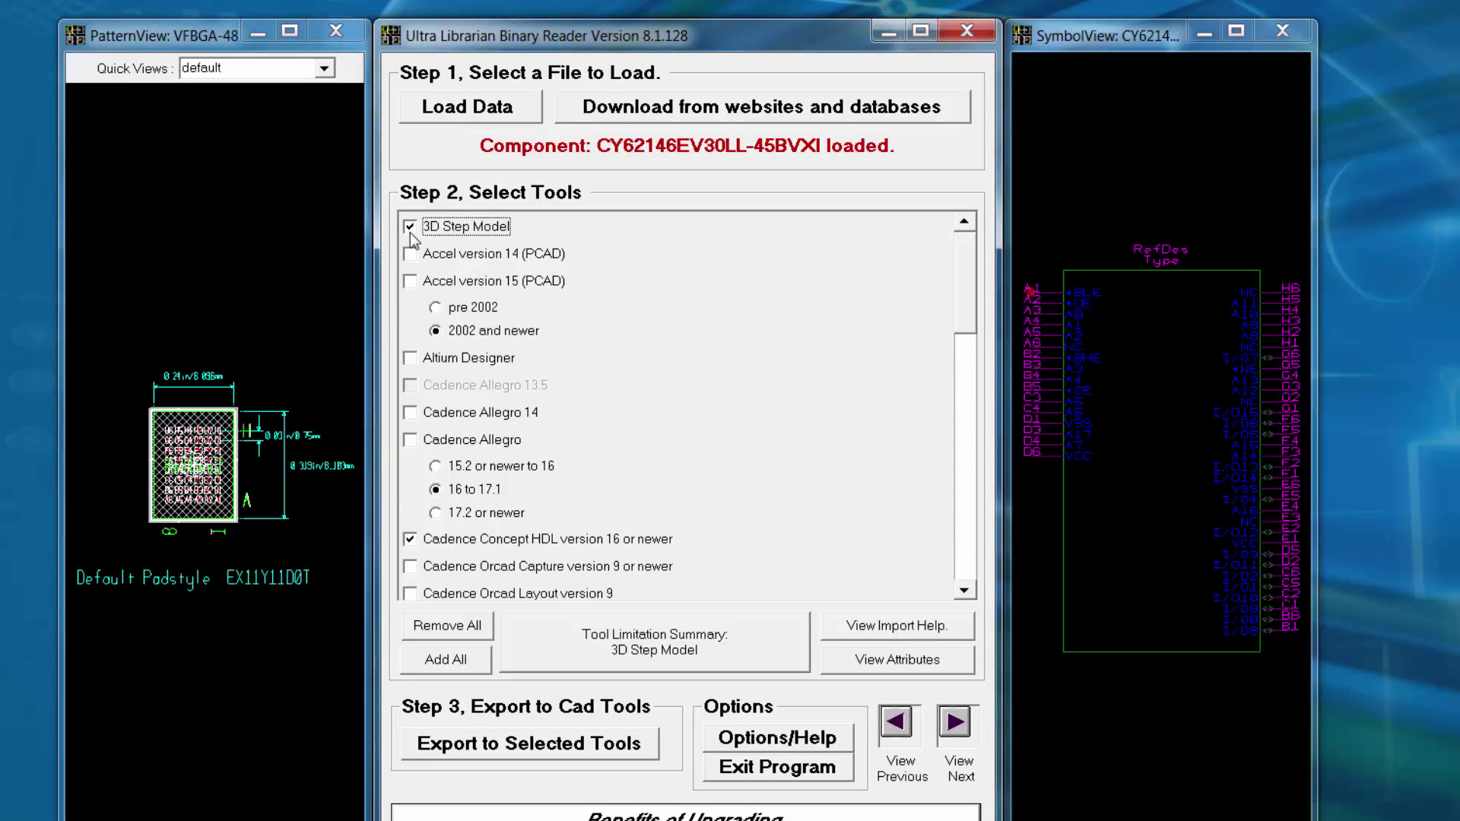
left_click(411, 539)
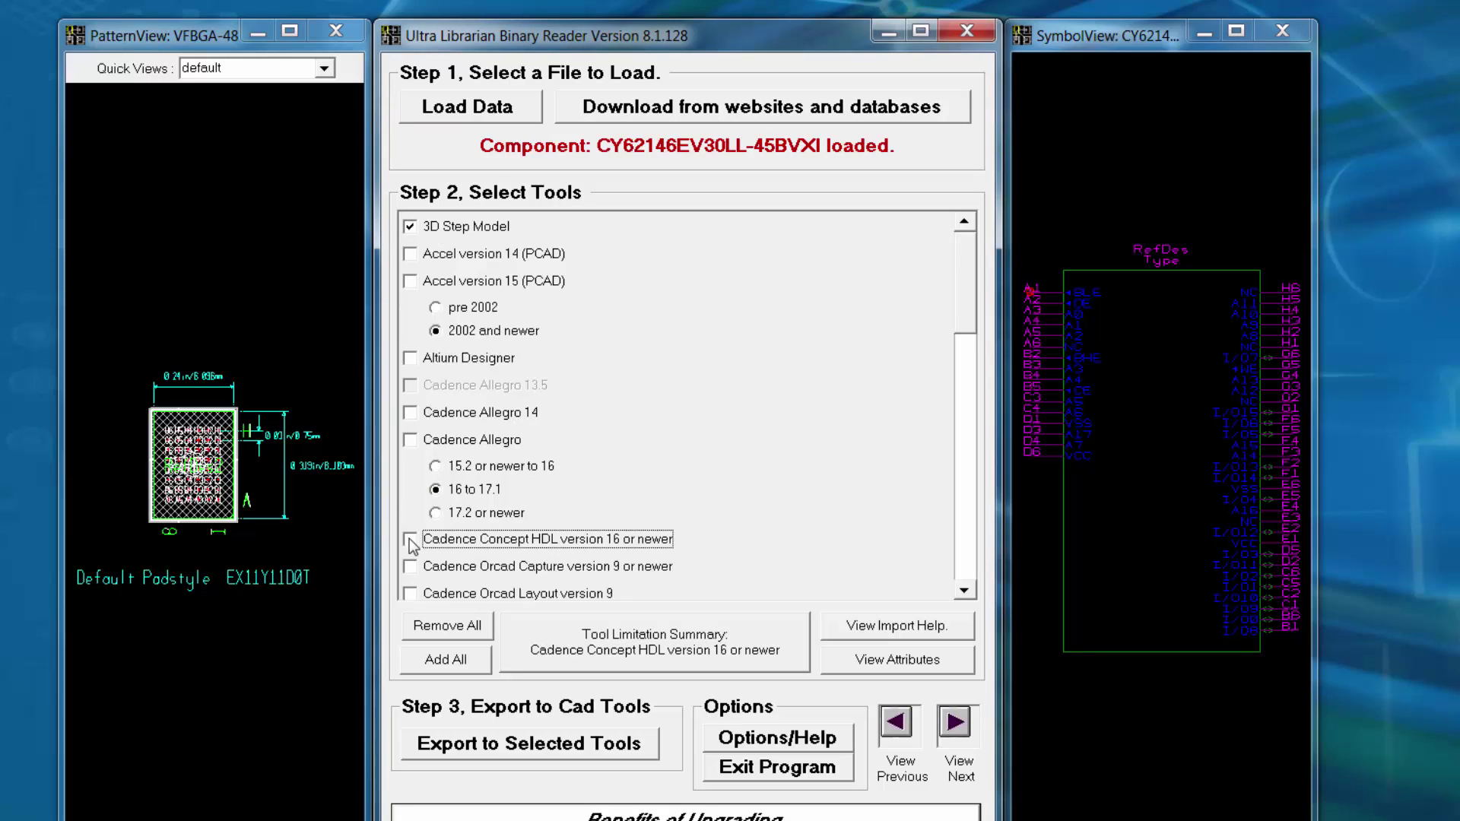
left_click_drag(963, 315, 970, 624)
left_click(411, 587)
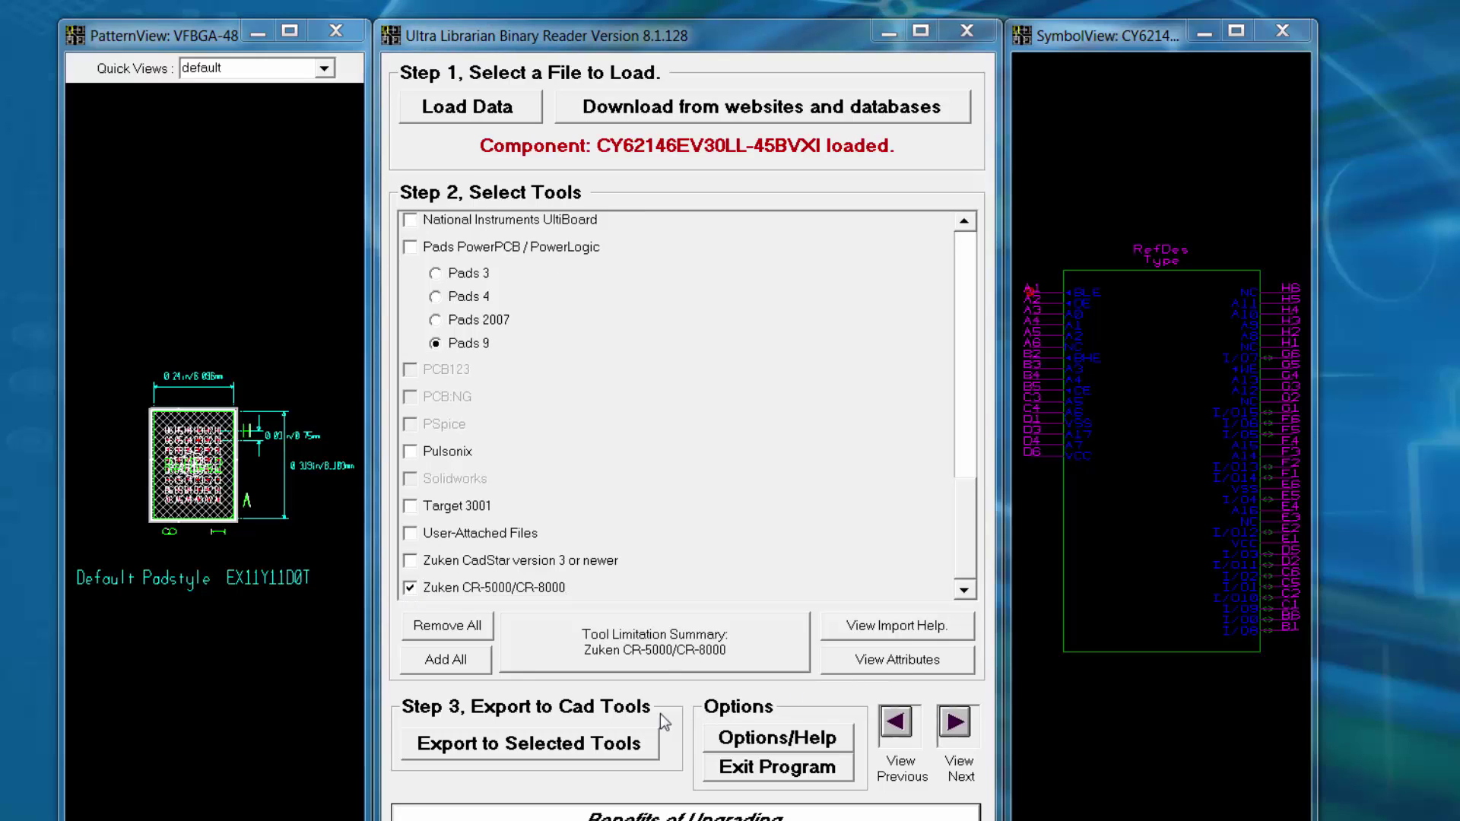
left_click(553, 746)
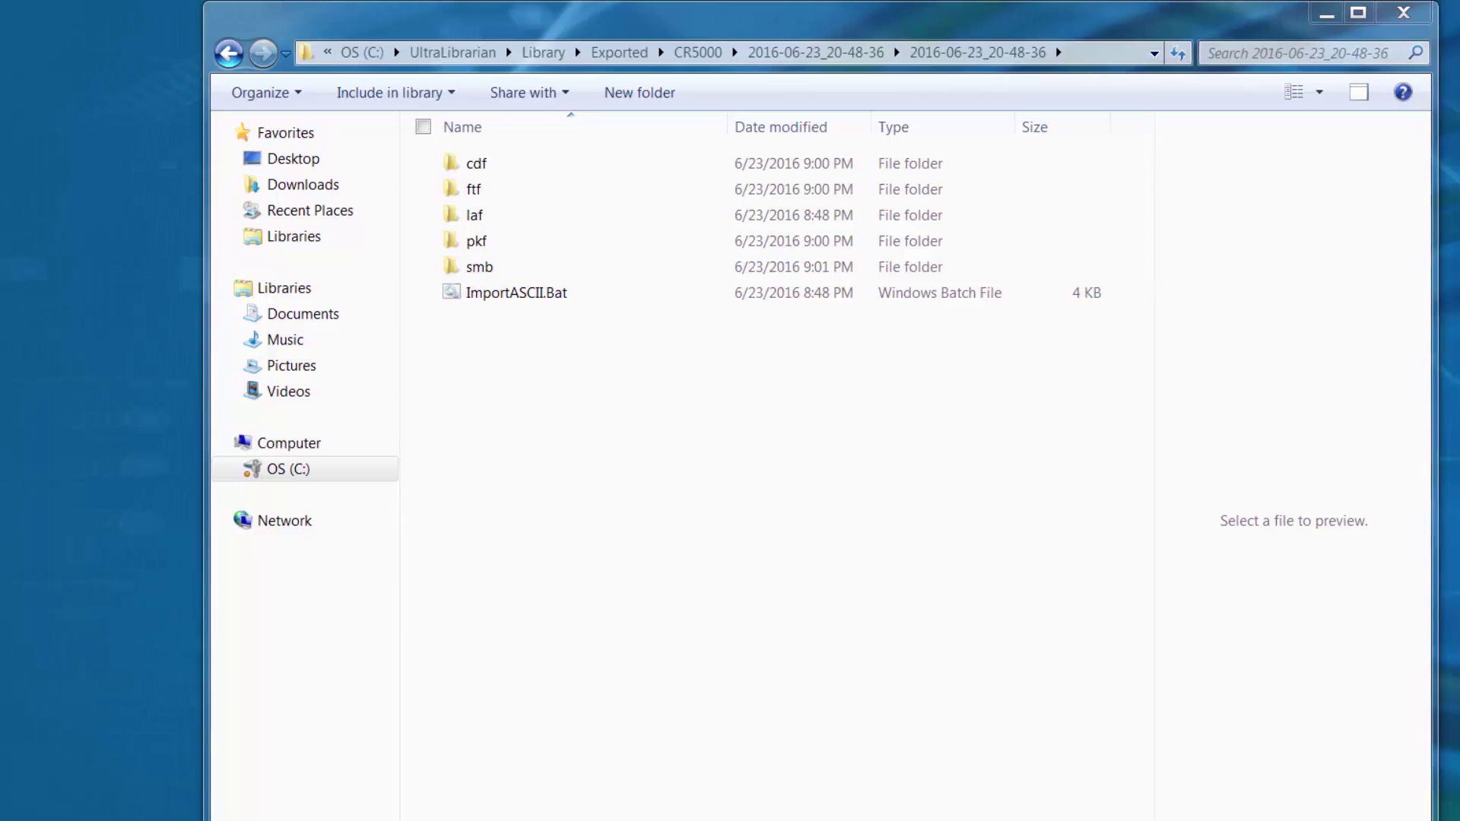
Step: Run ImportASCII.Bat, answering 2 at both environment prompts, to generate .ftp, .pkg and .prt files
double_click(460, 294)
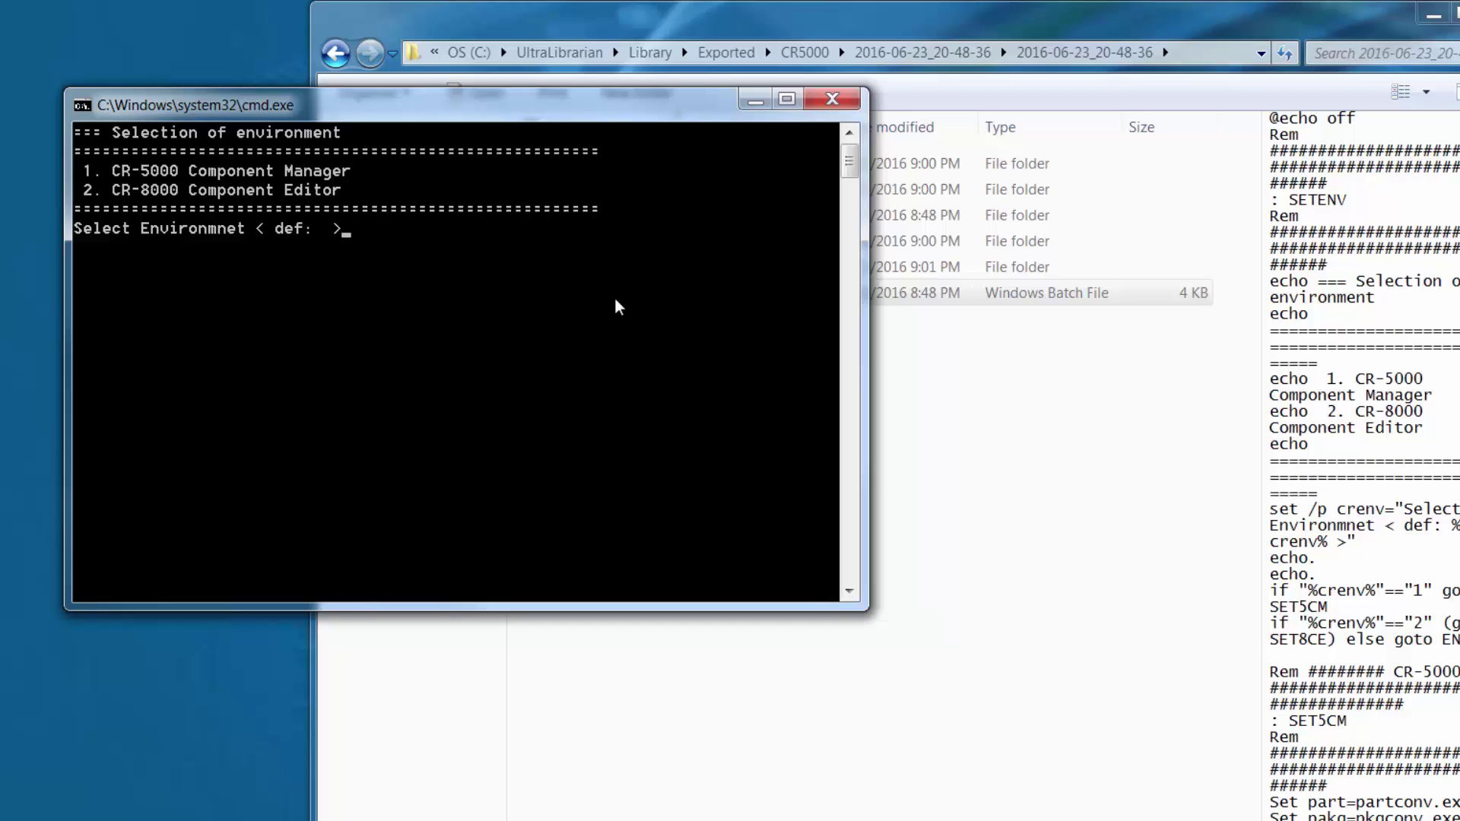
type("2")
key("Return")
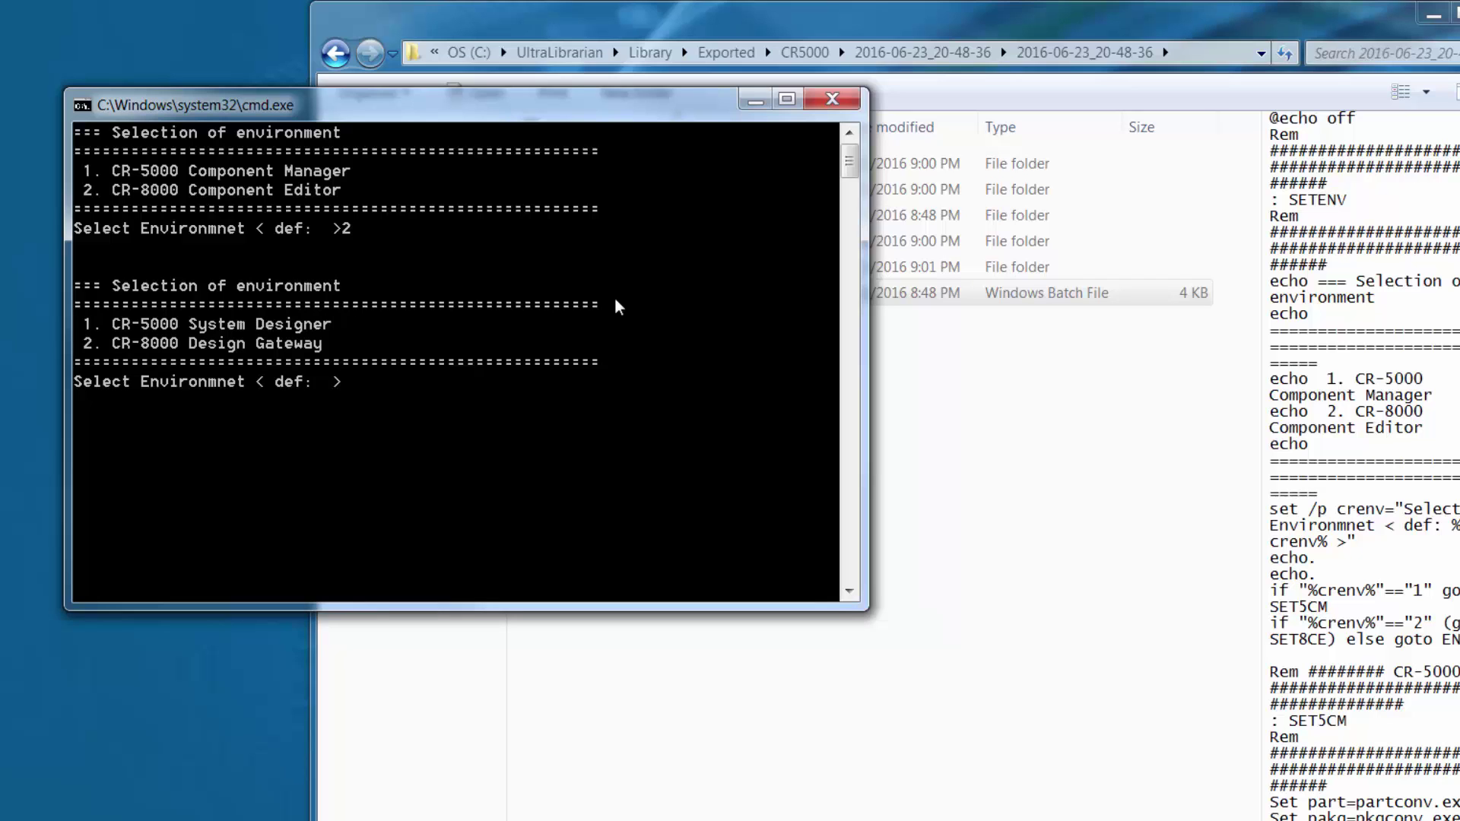
type("2")
key("Return")
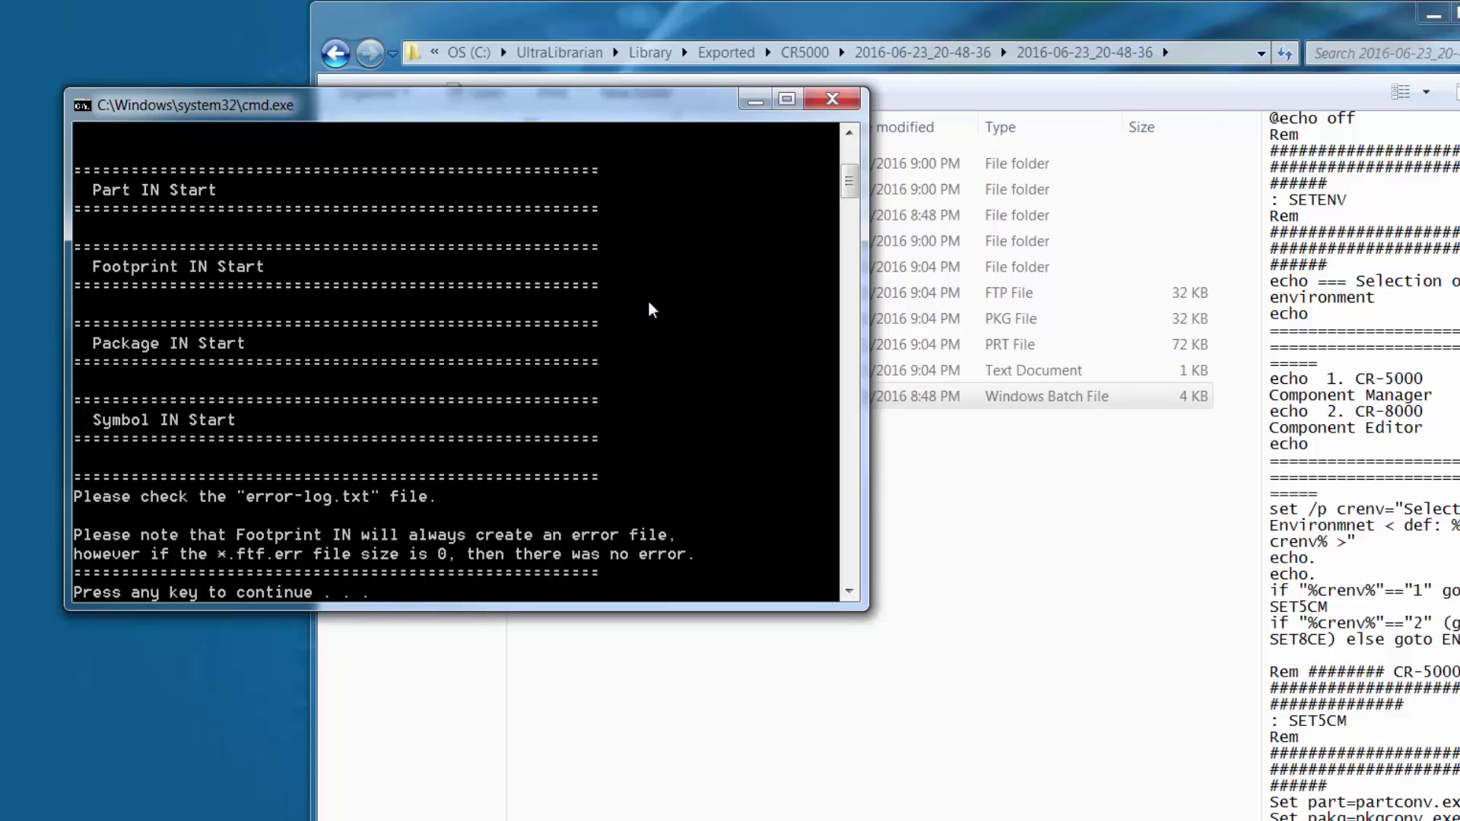
key("Return")
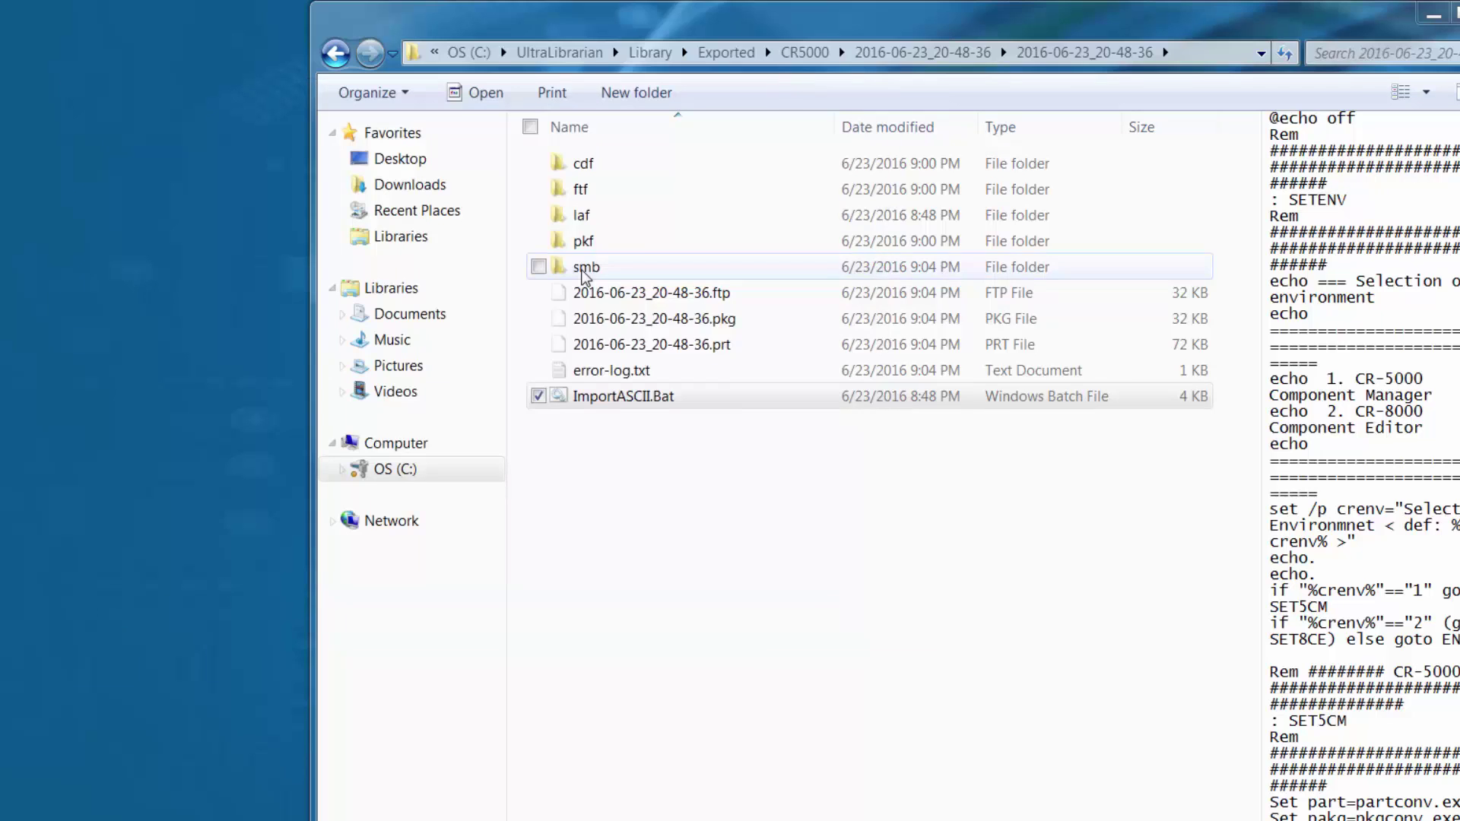
Step: Open CY62146EV30LL-45.smb from the smb folder in Symbol Editor, inspect it, then close it
double_click(585, 272)
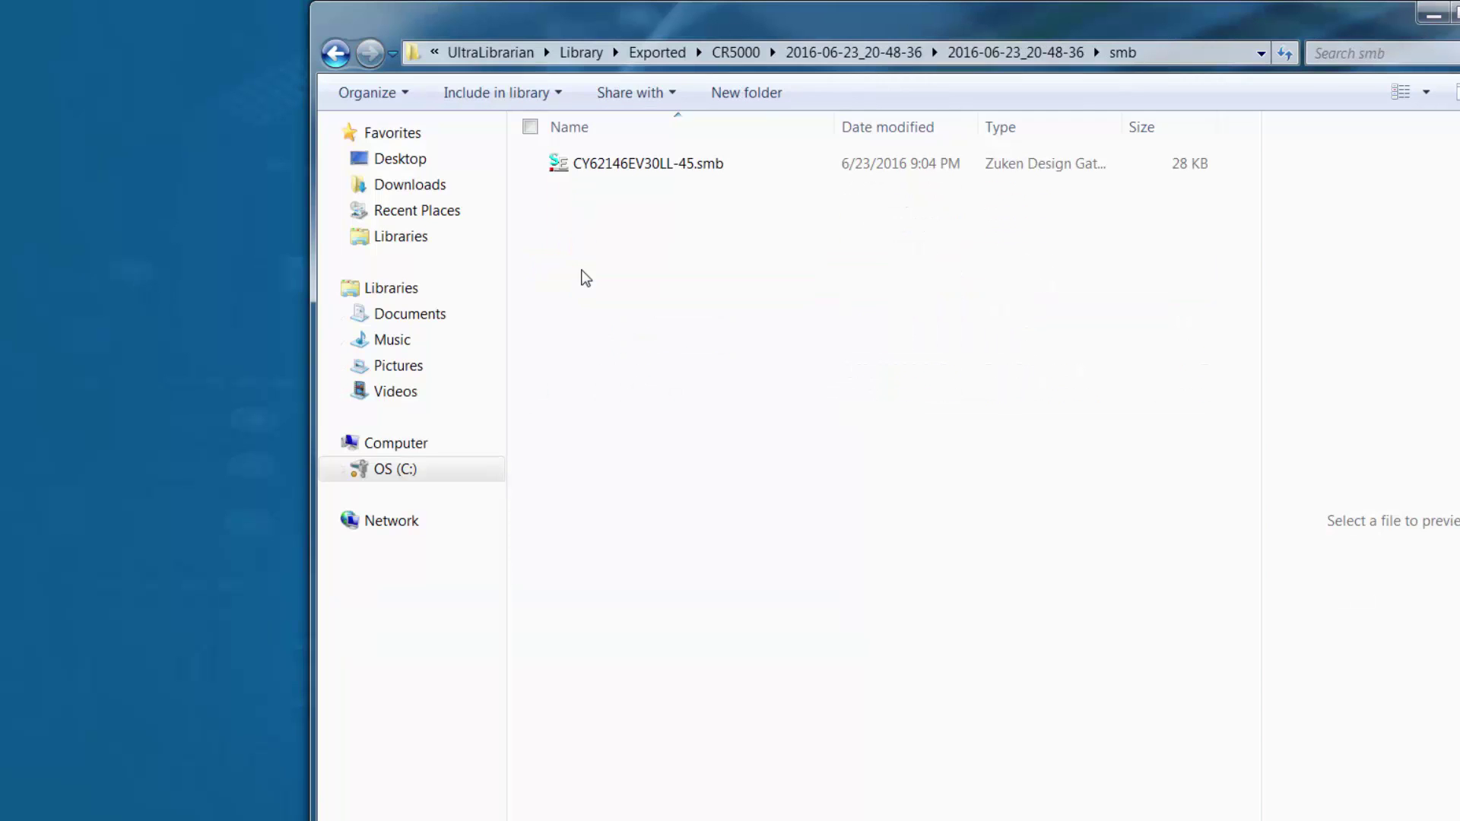
double_click(583, 171)
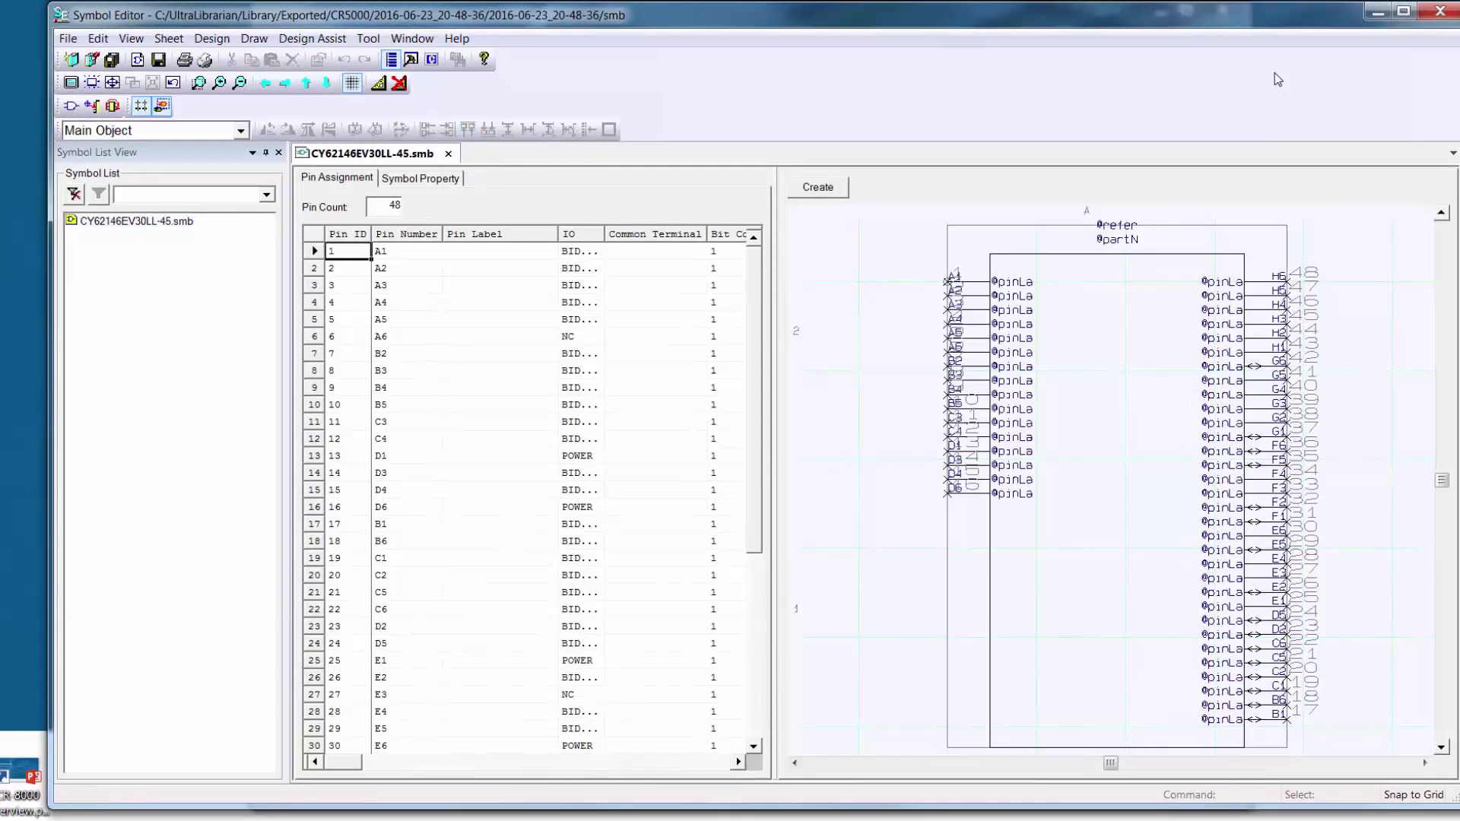
left_click(1437, 15)
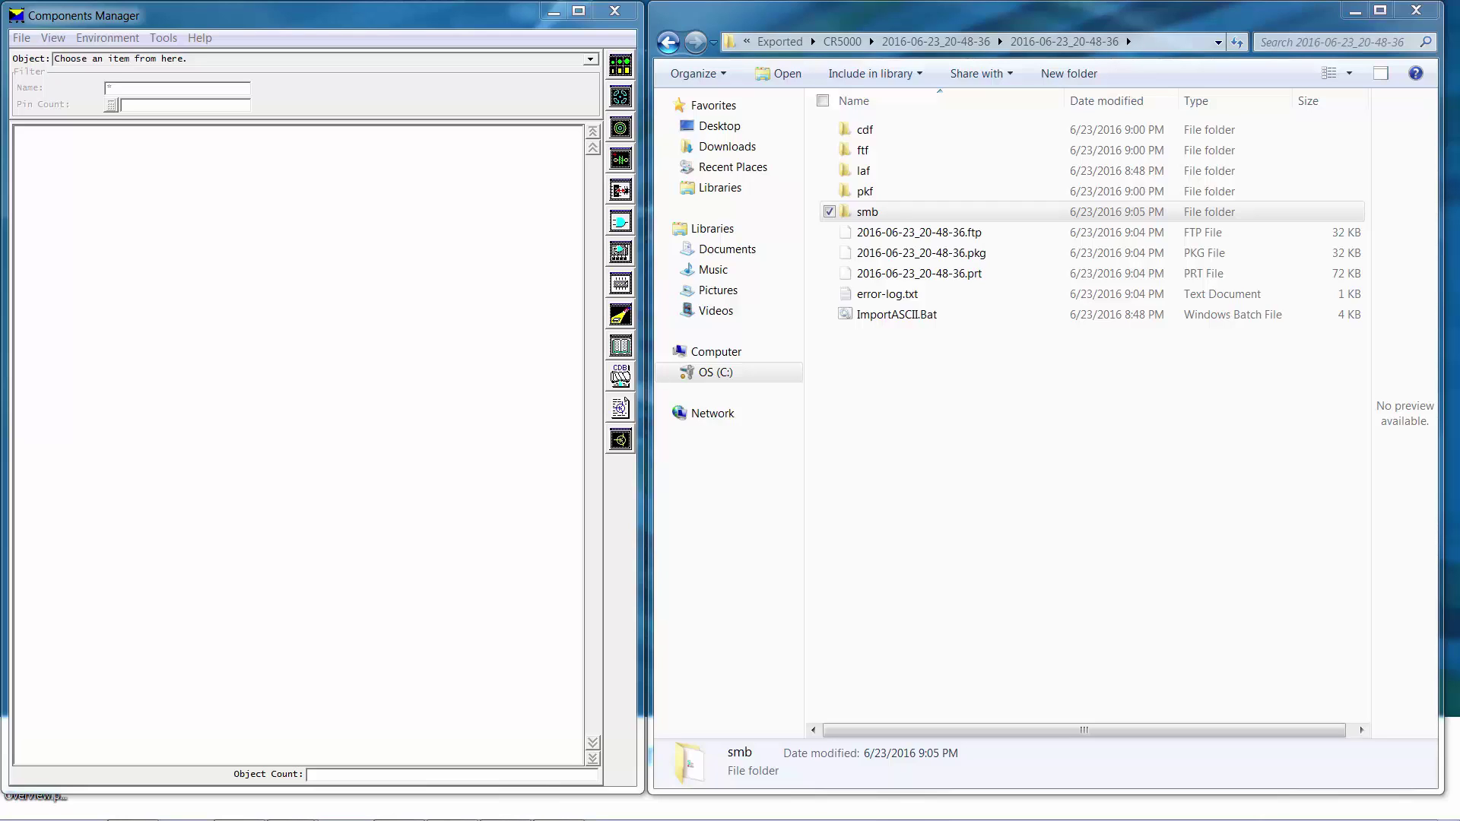
Step: Load the exported .ftp file into Components Manager and list its footprint VFBGA-48
left_click(948, 240)
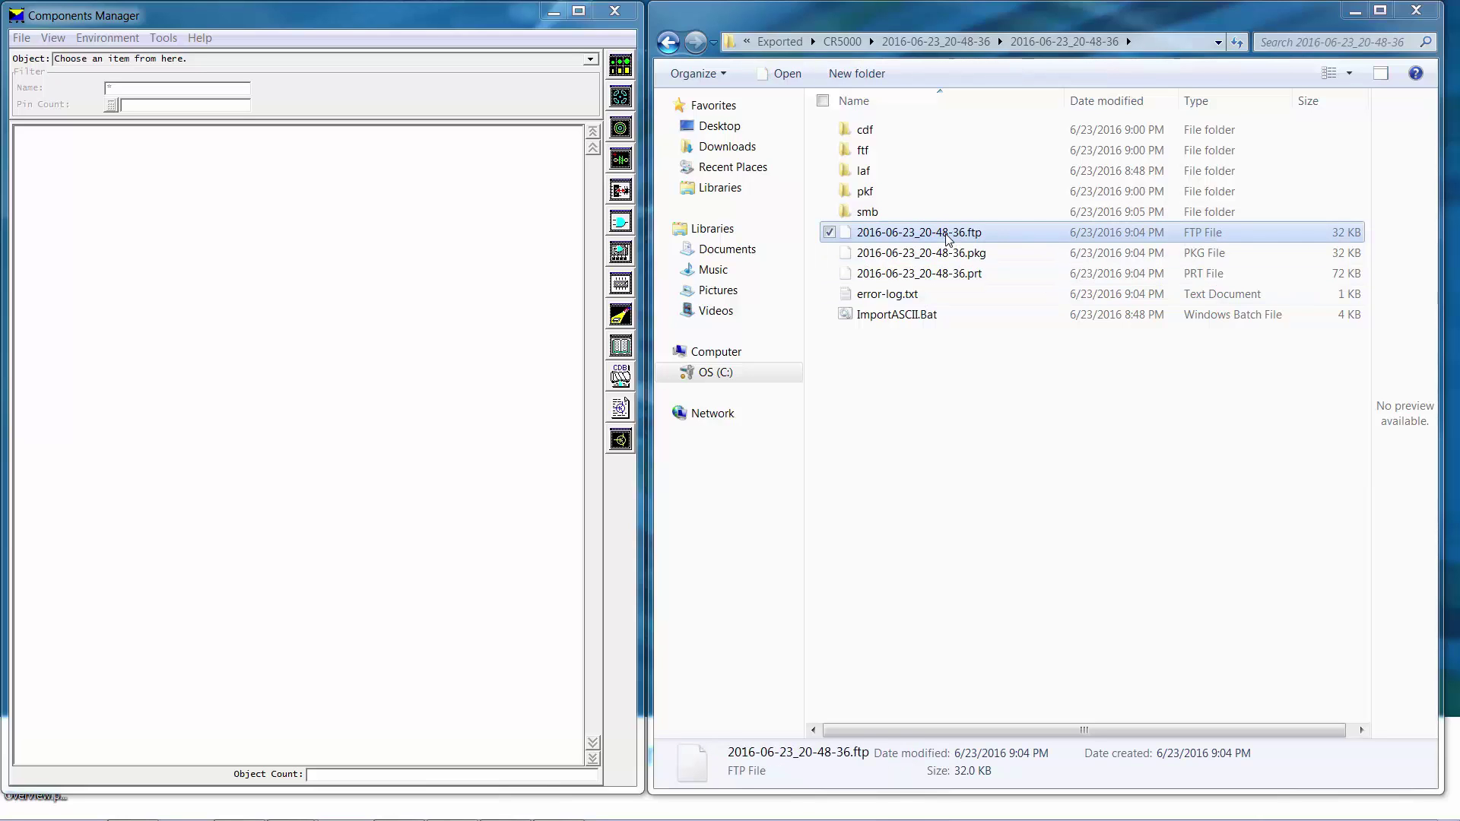
left_click_drag(948, 239, 232, 432)
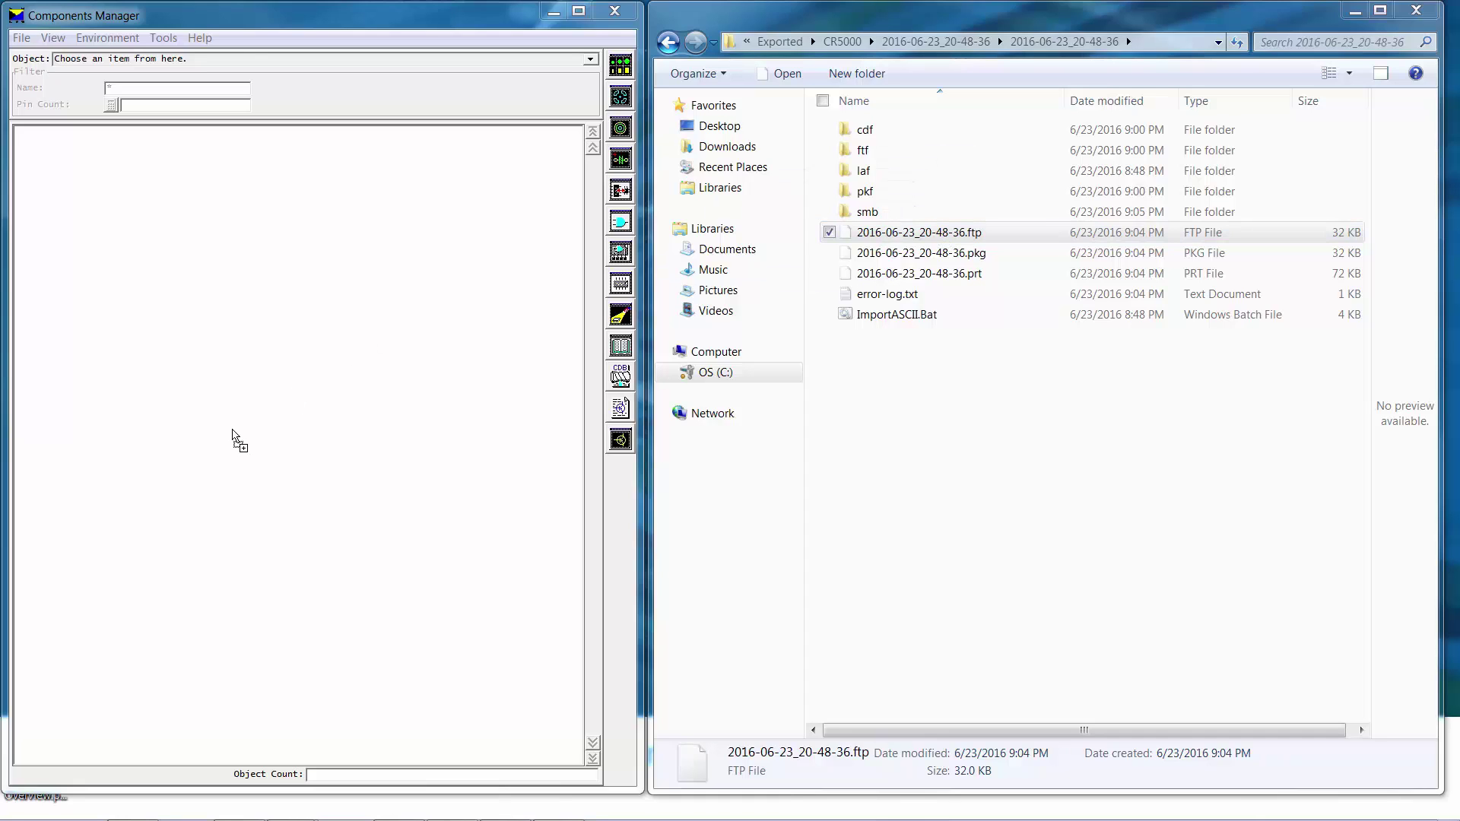
left_click_drag(233, 432, 233, 432)
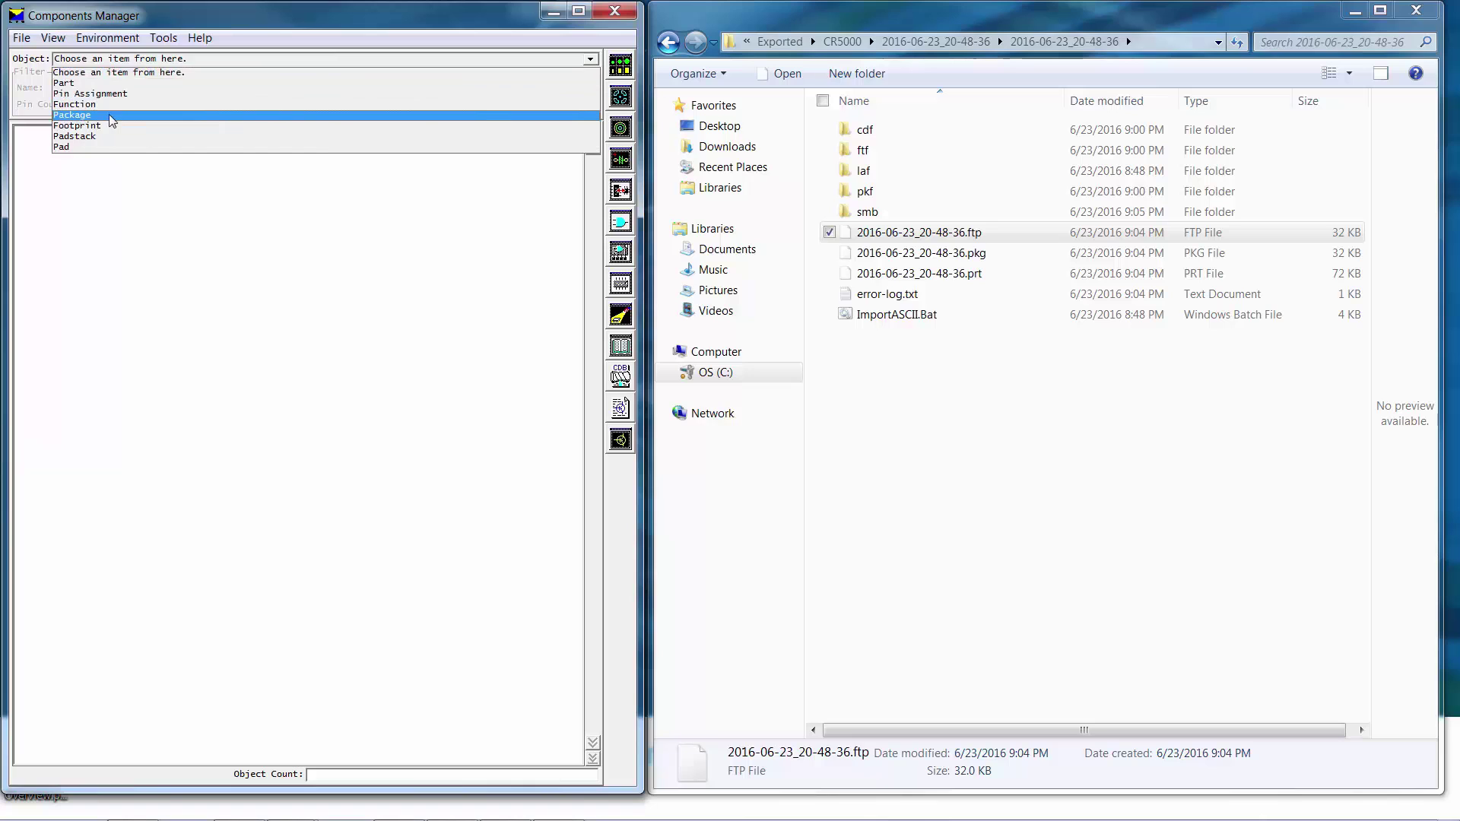
left_click(104, 128)
Step: Review the 35-layer footprint layer definition table in an enlarged window, then close it
left_click(163, 39)
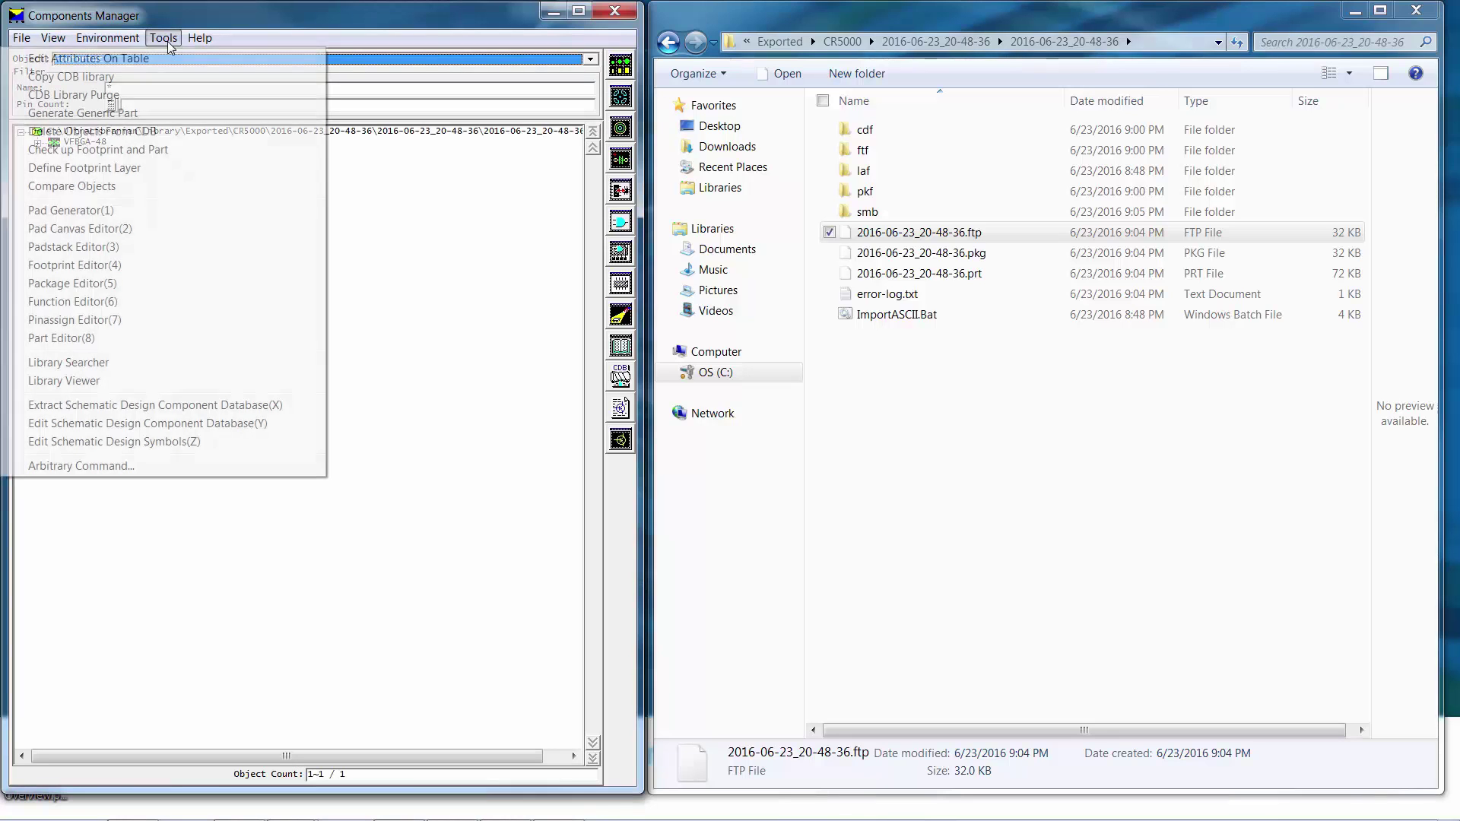
left_click(85, 167)
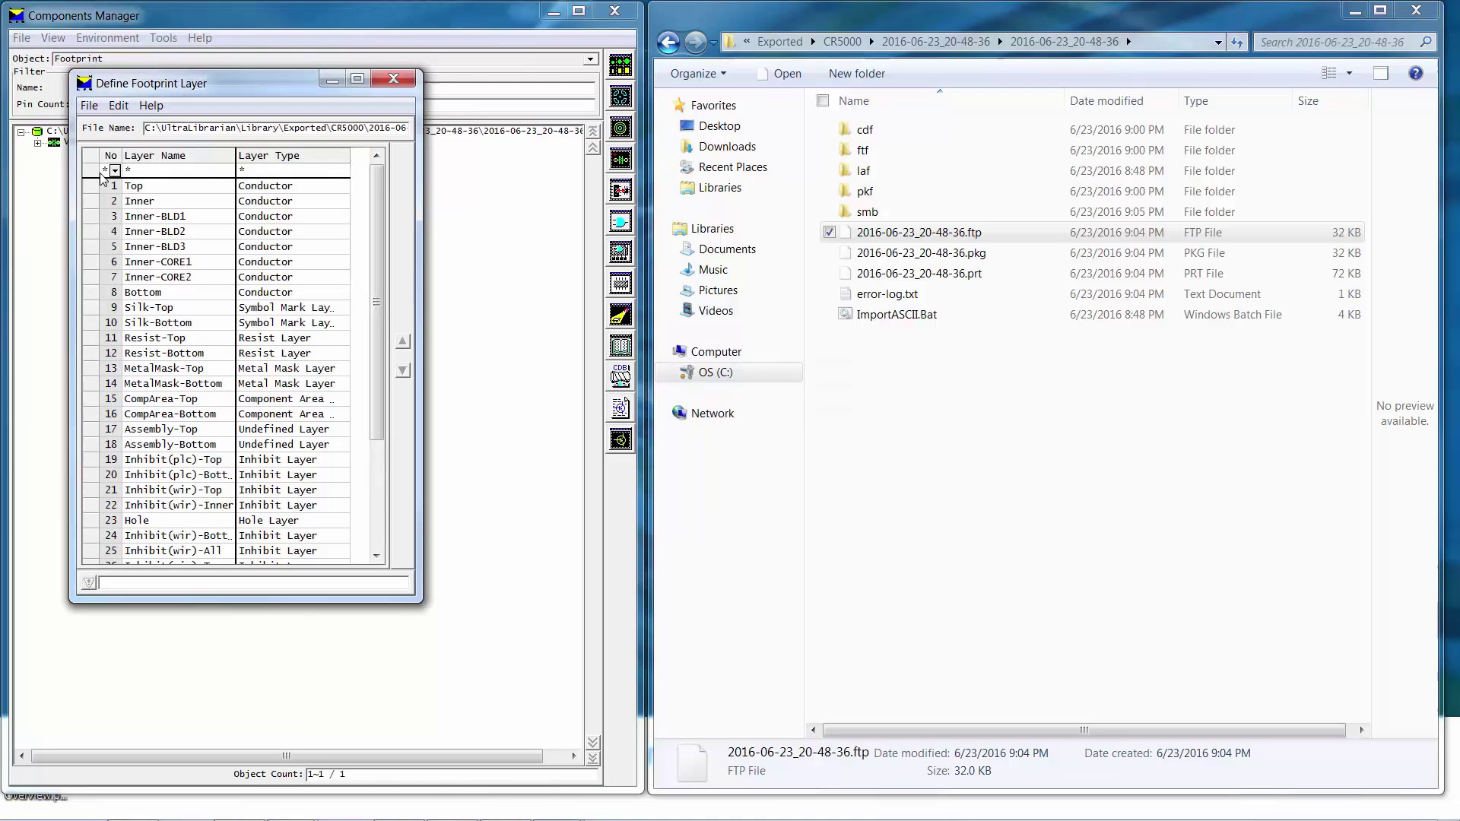
left_click_drag(421, 602, 550, 718)
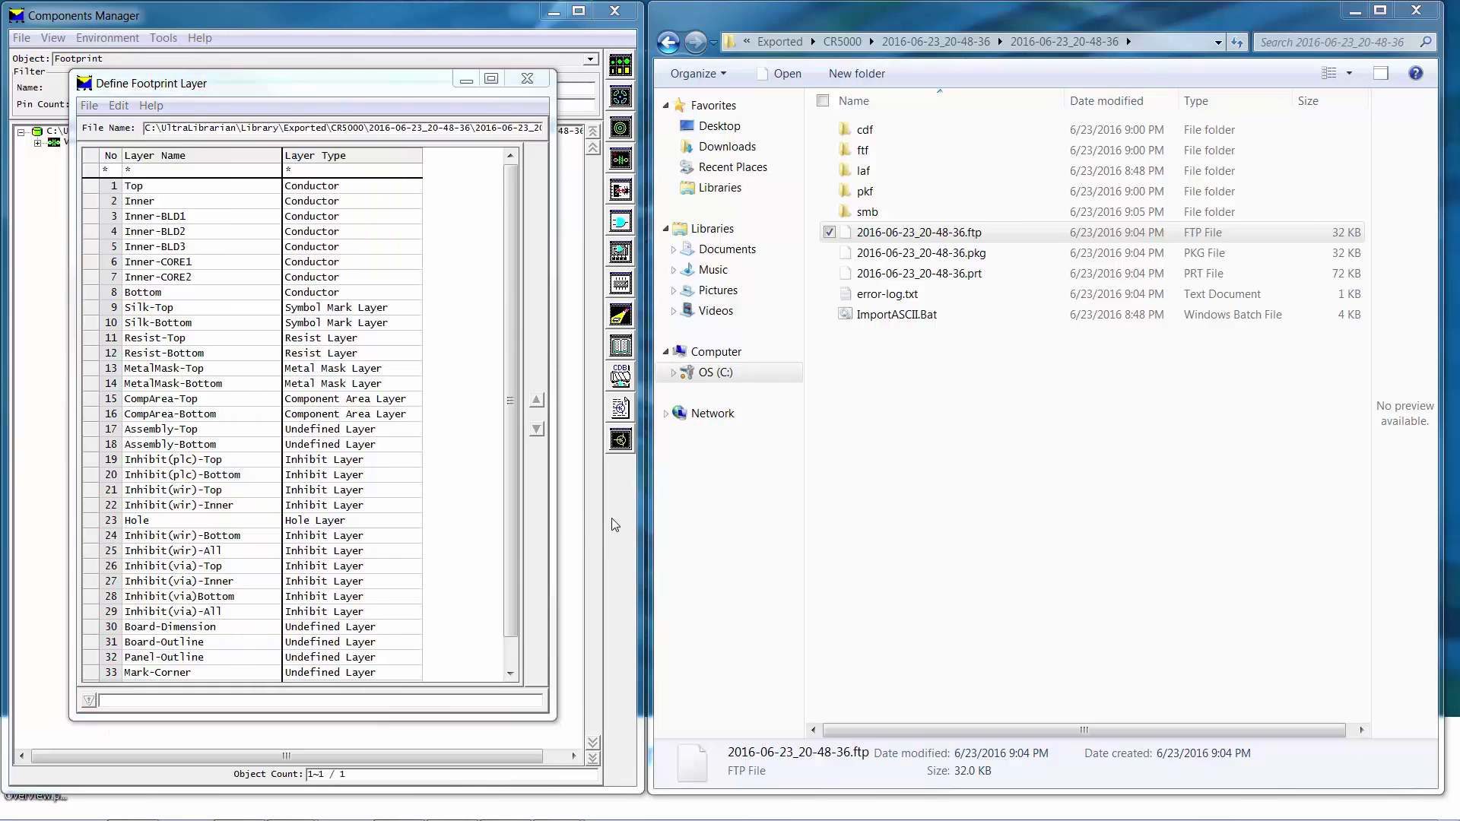
left_click_drag(513, 558, 516, 608)
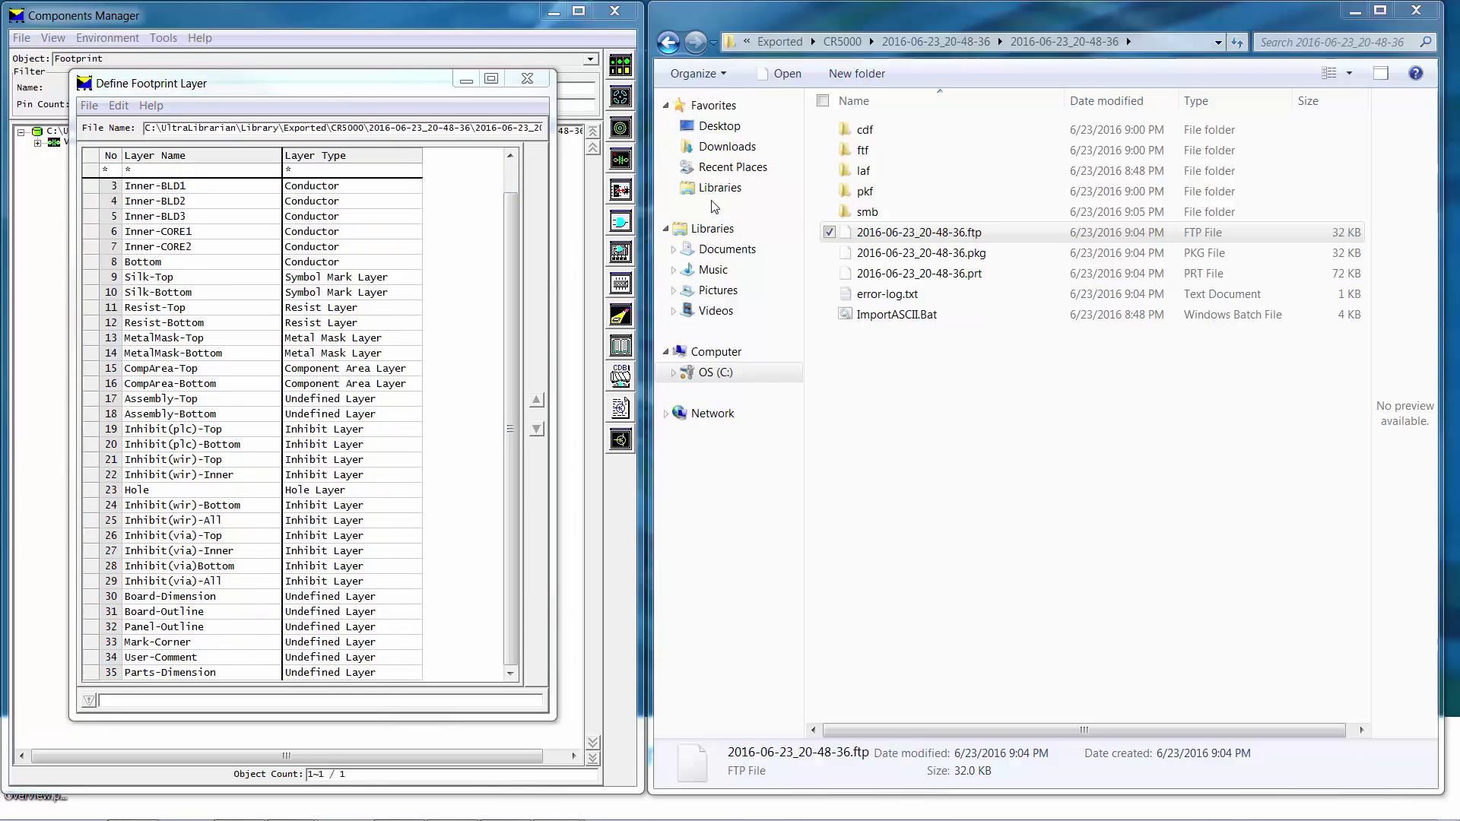
left_click(535, 78)
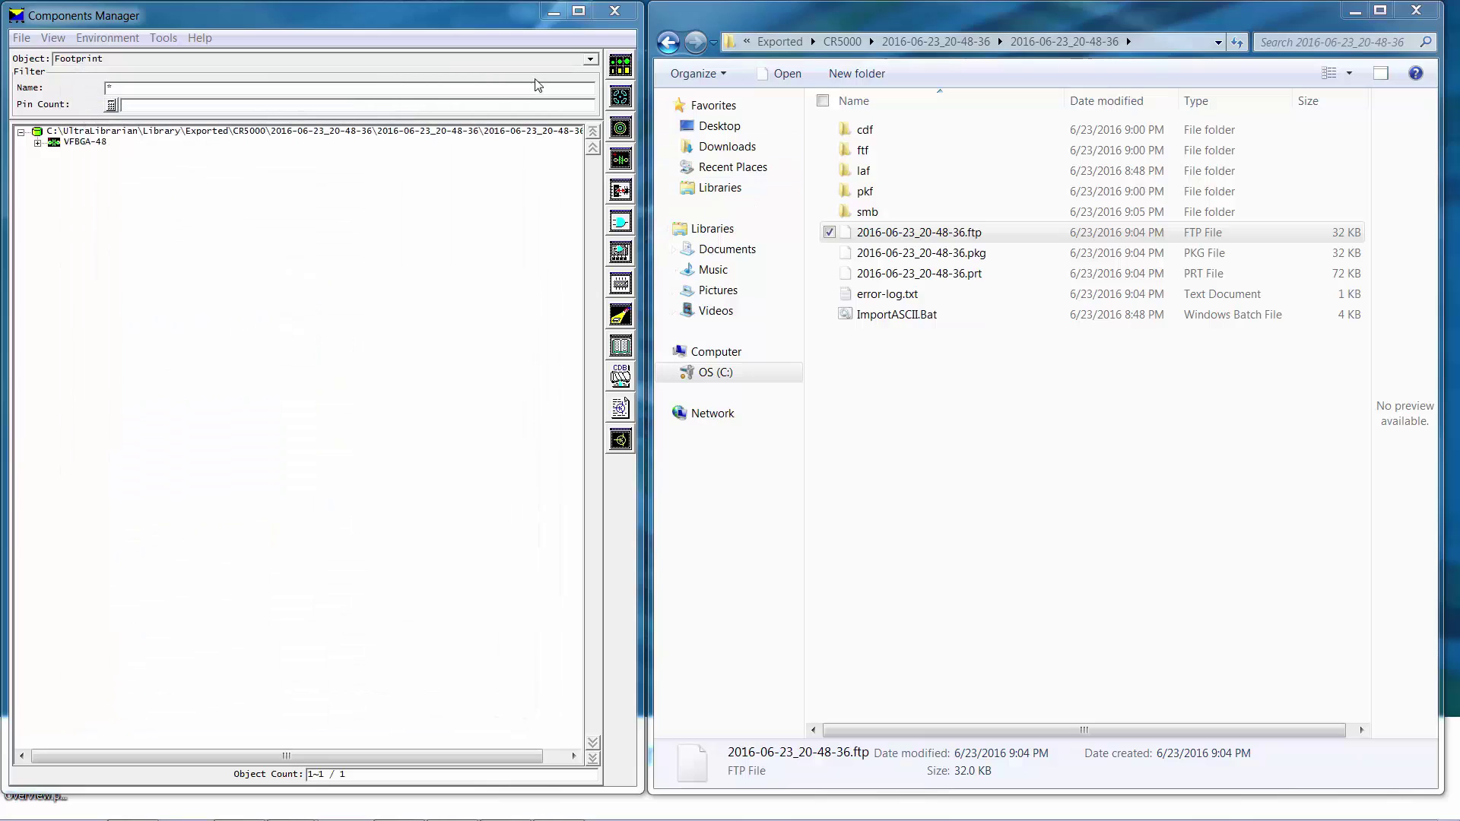
Step: Save the footprint library to its .ftp file and start Compare Objects against master.prt
left_click(616, 12)
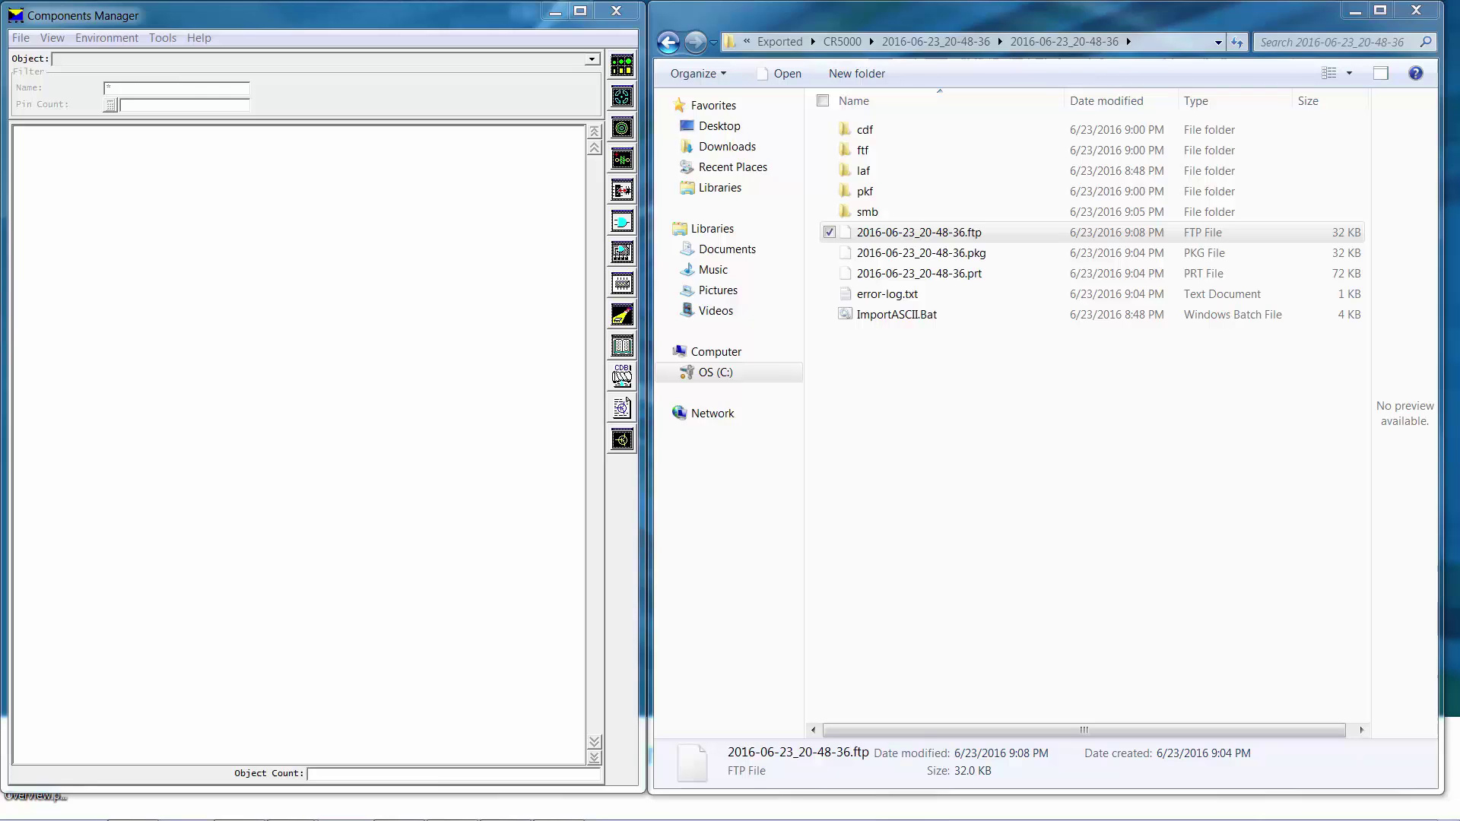
left_click(163, 37)
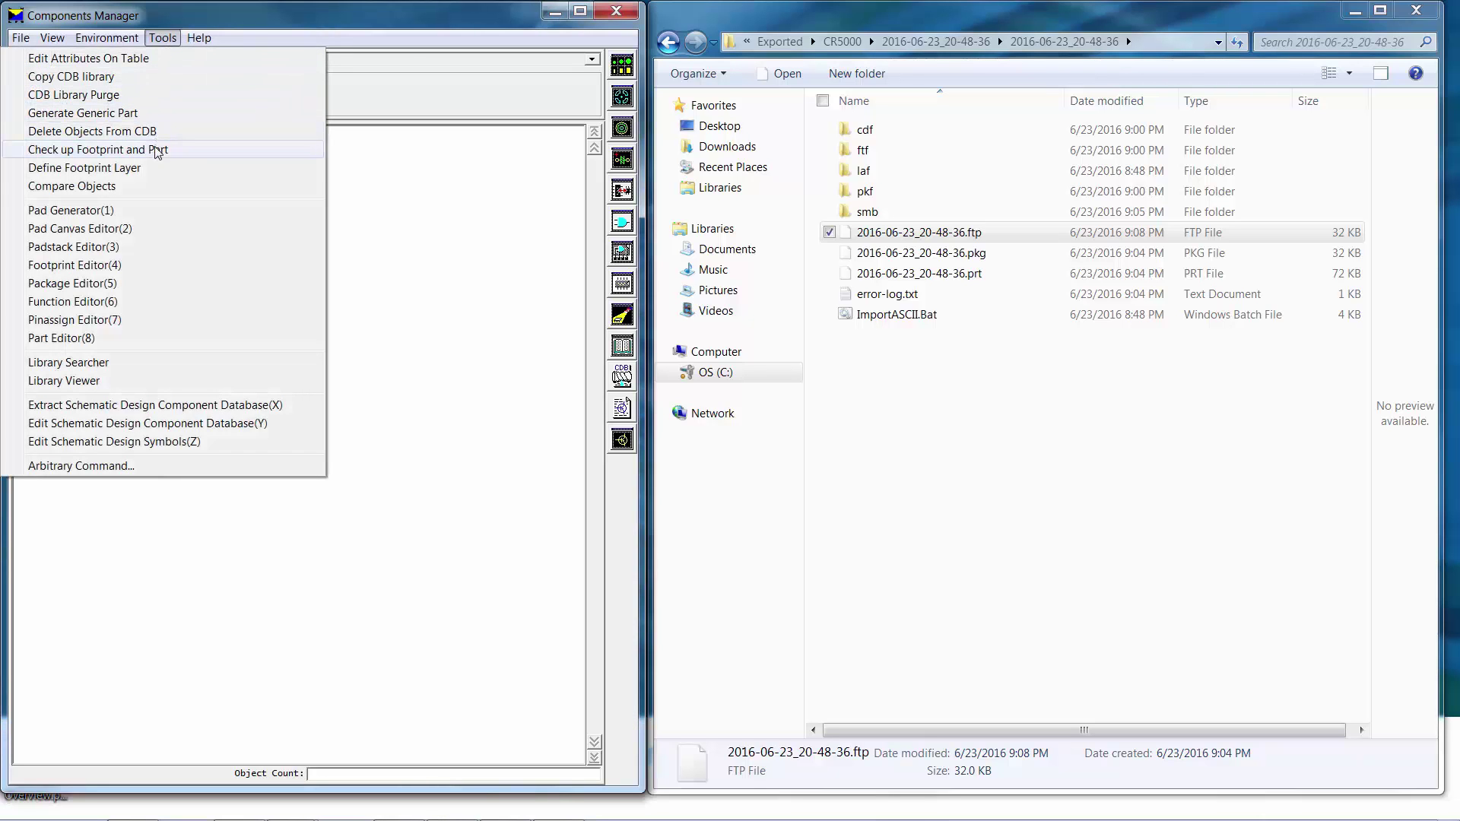
left_click(150, 190)
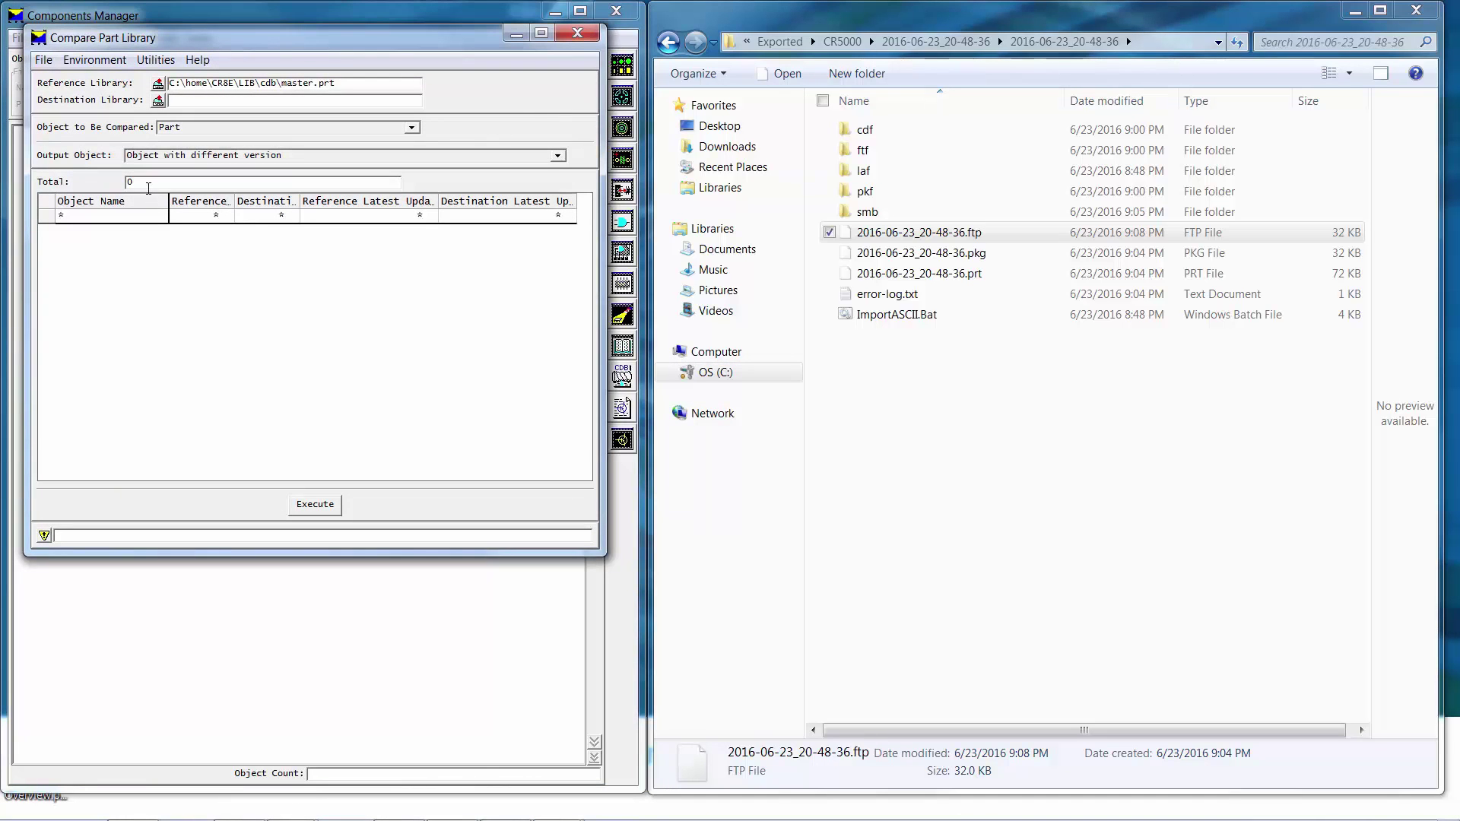
Step: Compare the footprint library with master.ftp by content other than version and date, finding VFBGA-48
left_click(95, 59)
left_click(89, 114)
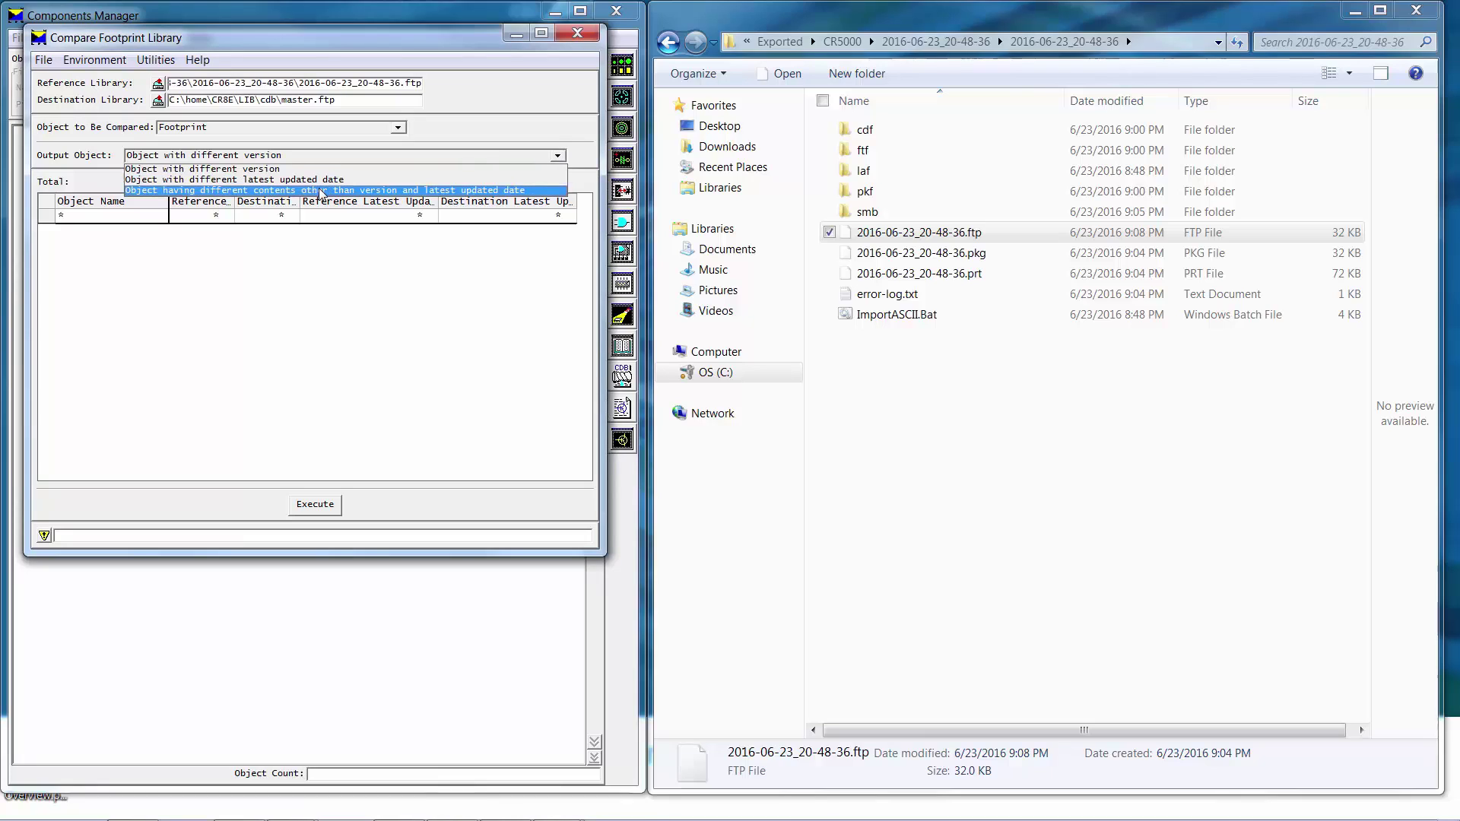
left_click(320, 191)
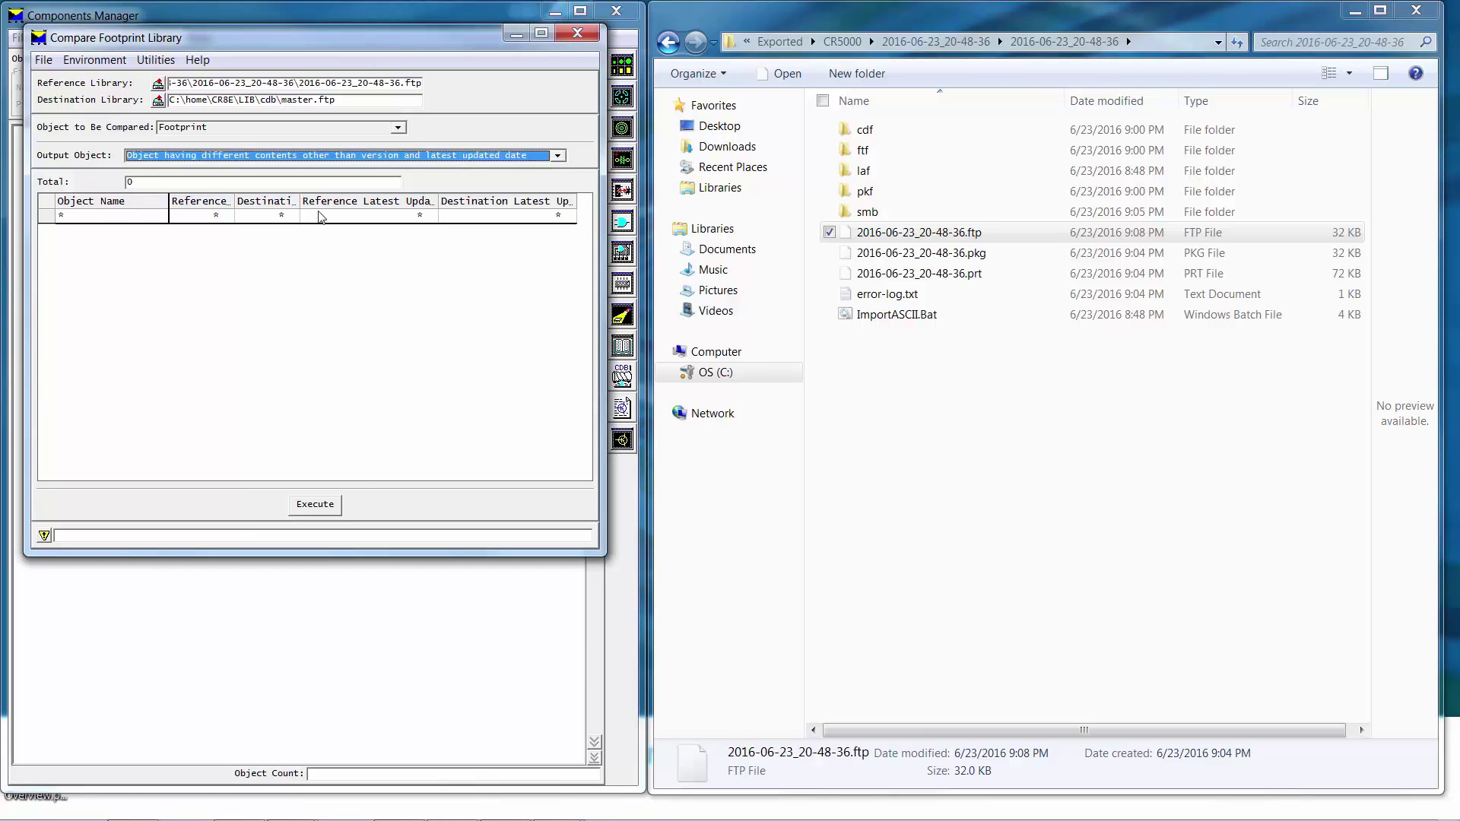
left_click(326, 510)
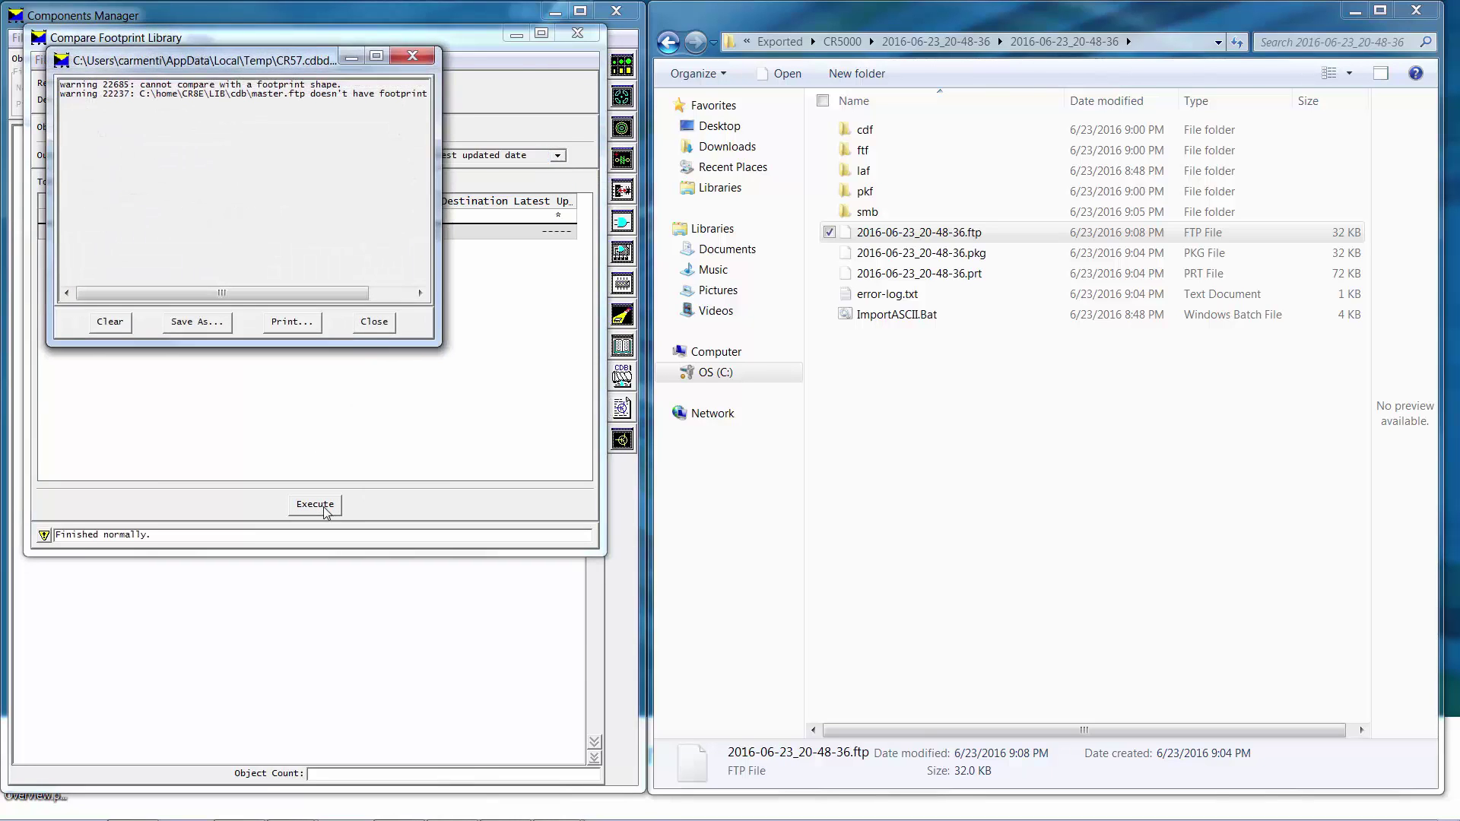
left_click(372, 326)
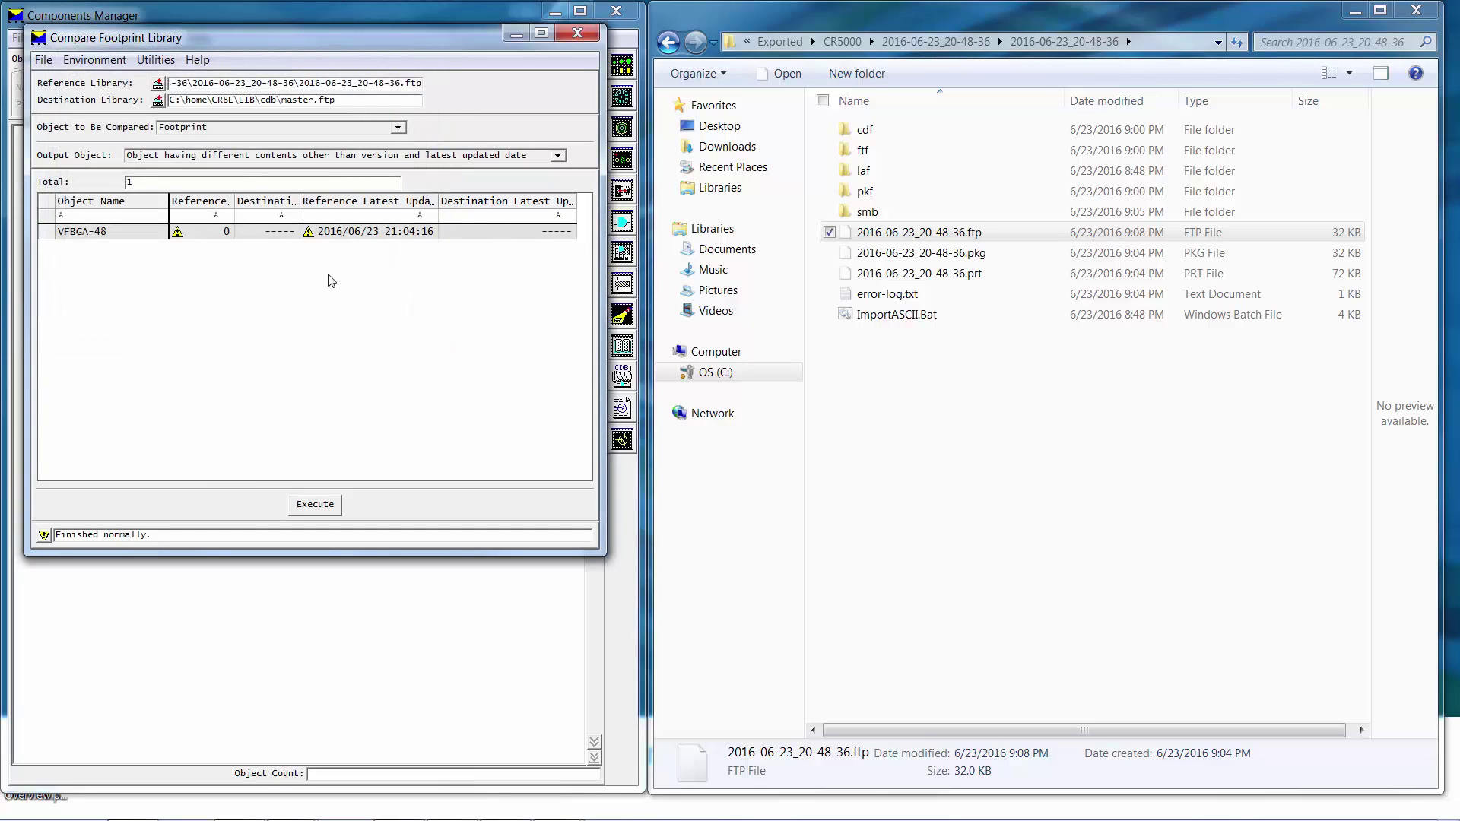
Step: Transfer VFBGA-48 to Copy CDB library and copy it with pads and padstack into master.ftp
left_click(156, 60)
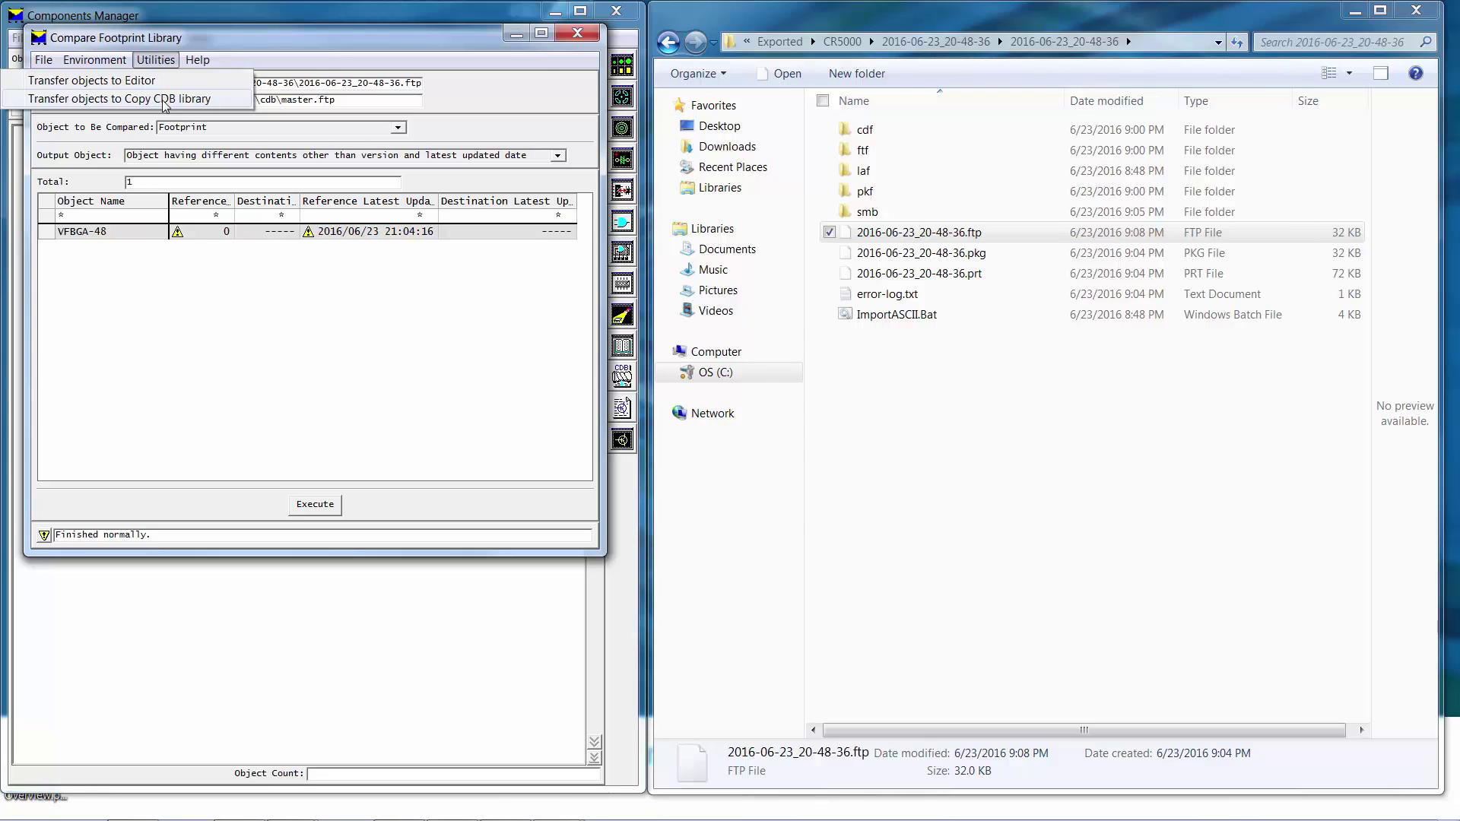
left_click(163, 100)
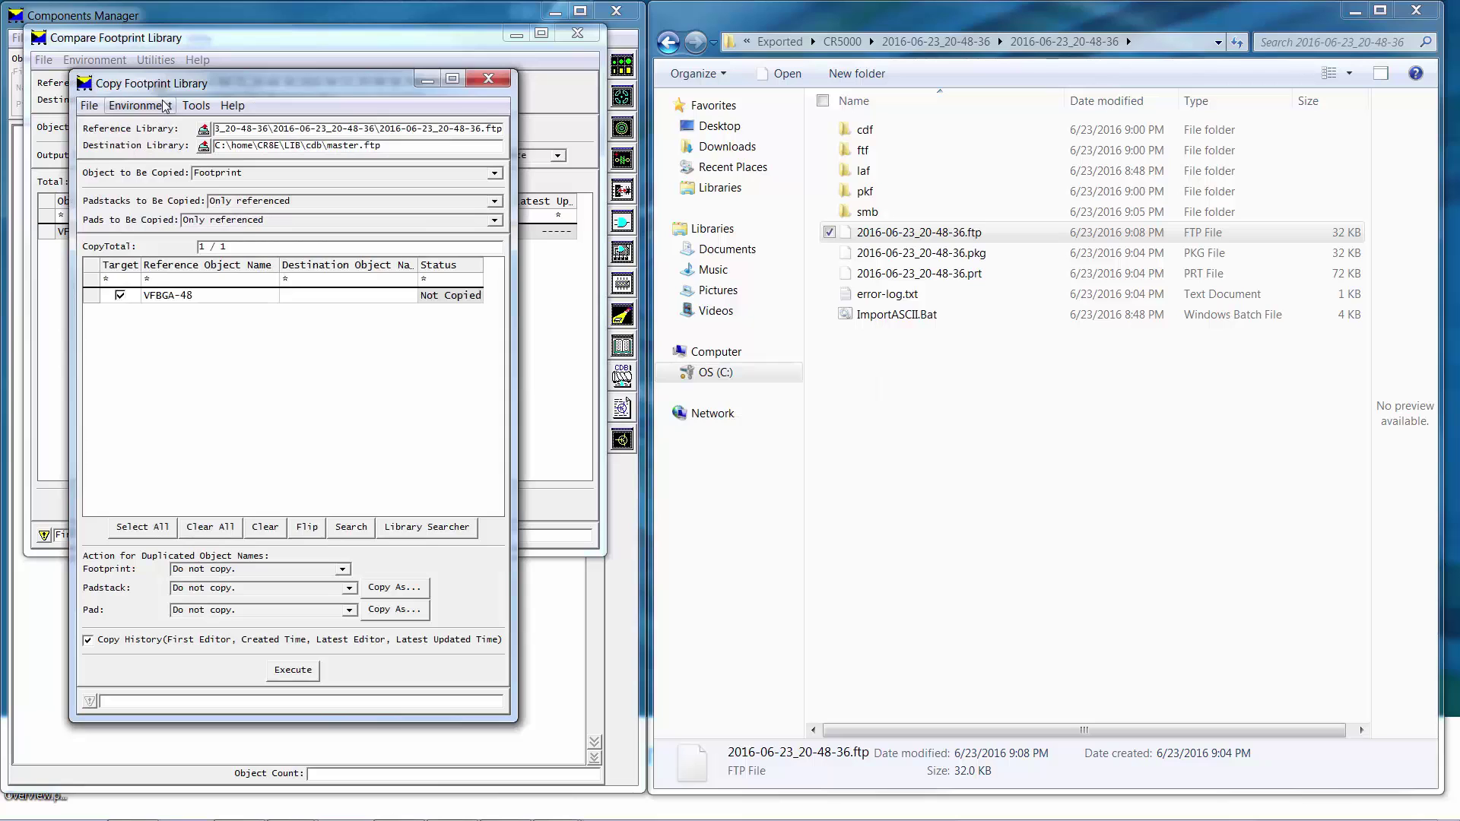
left_click(295, 670)
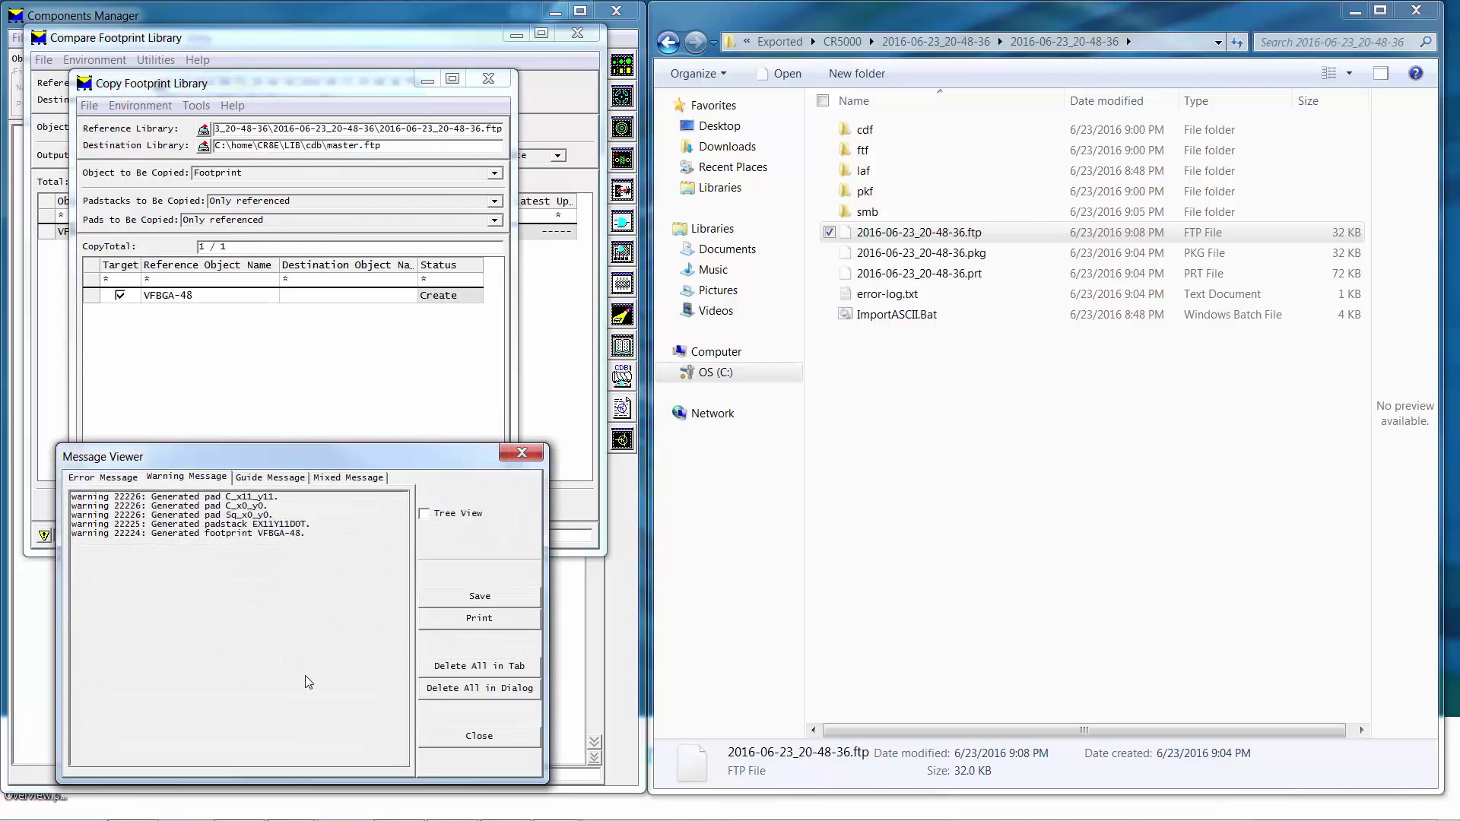
left_click(499, 739)
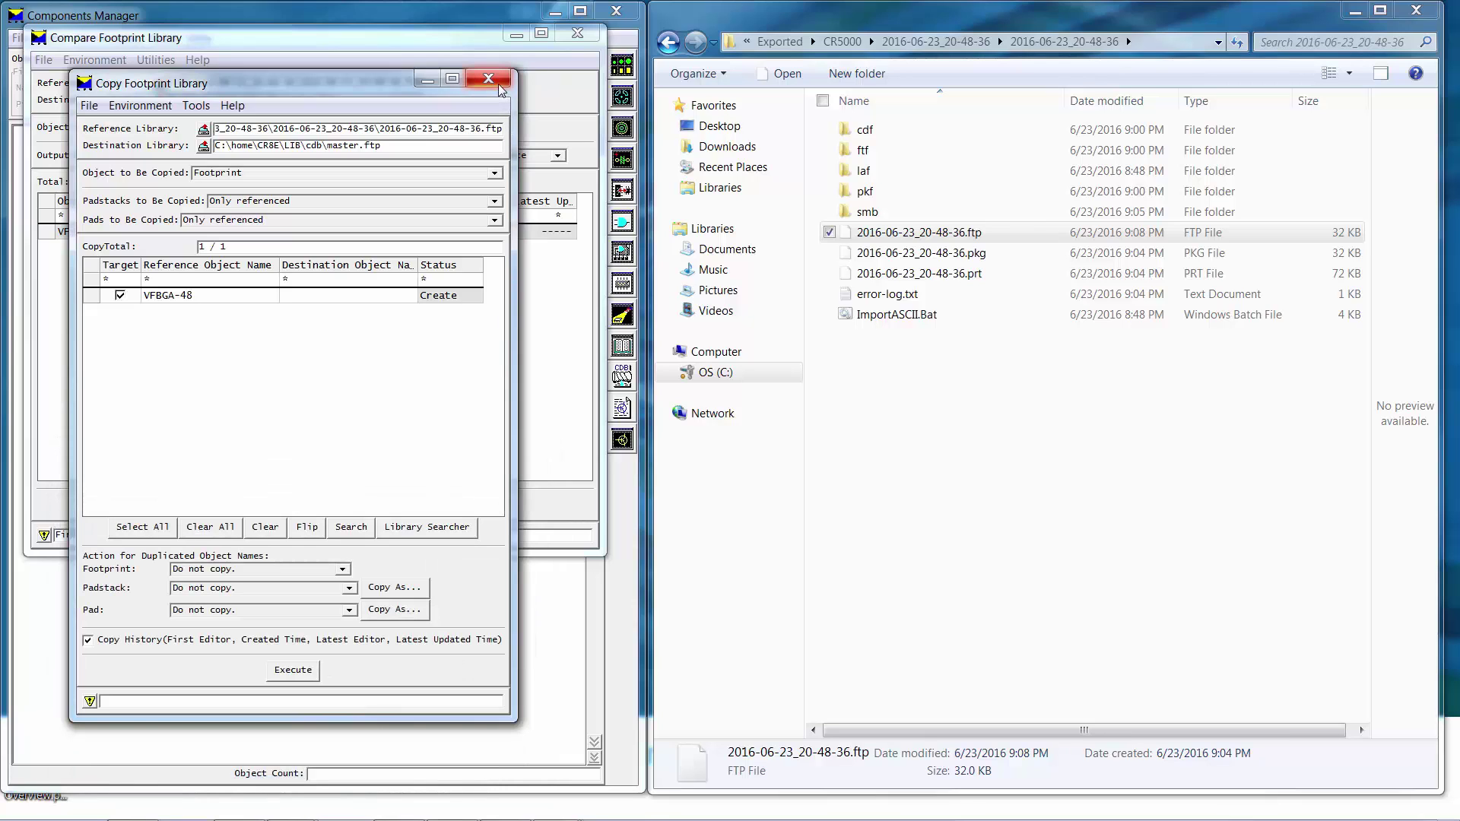
left_click(499, 84)
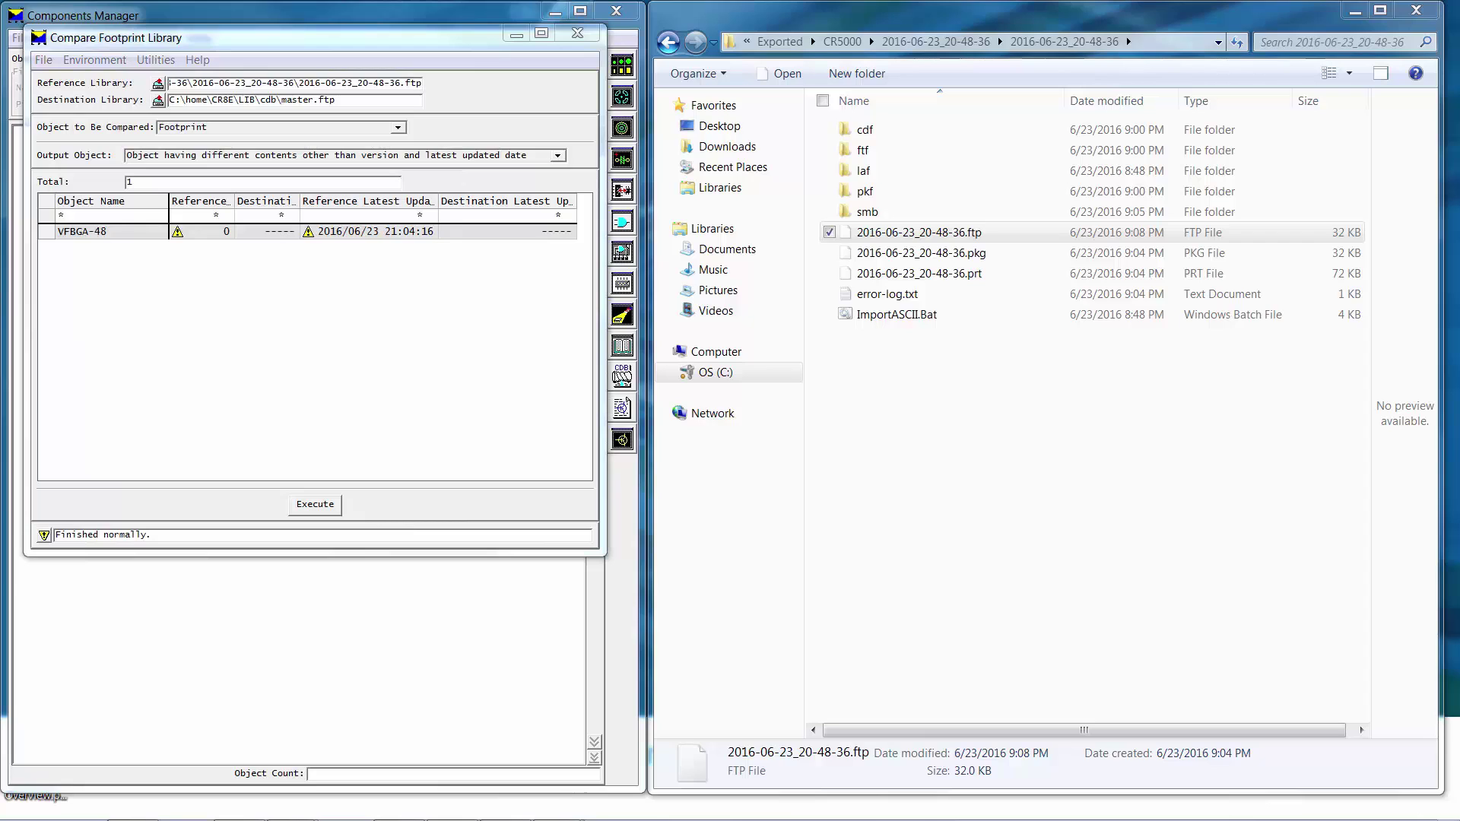
Step: Compare the exported package library with master.pkg, finding VFBGA-48 as the only differing package
left_click(115, 61)
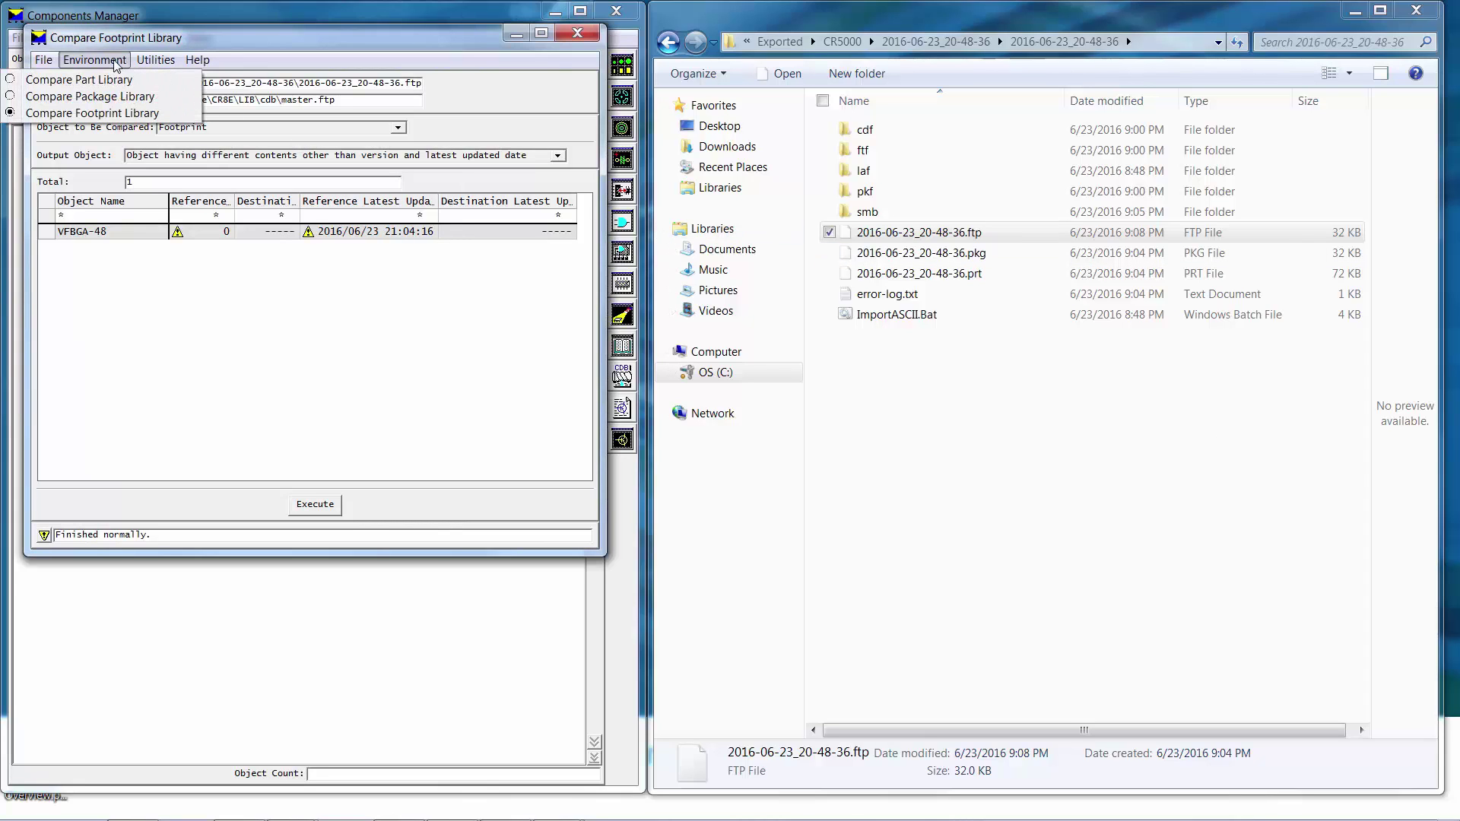
left_click(112, 96)
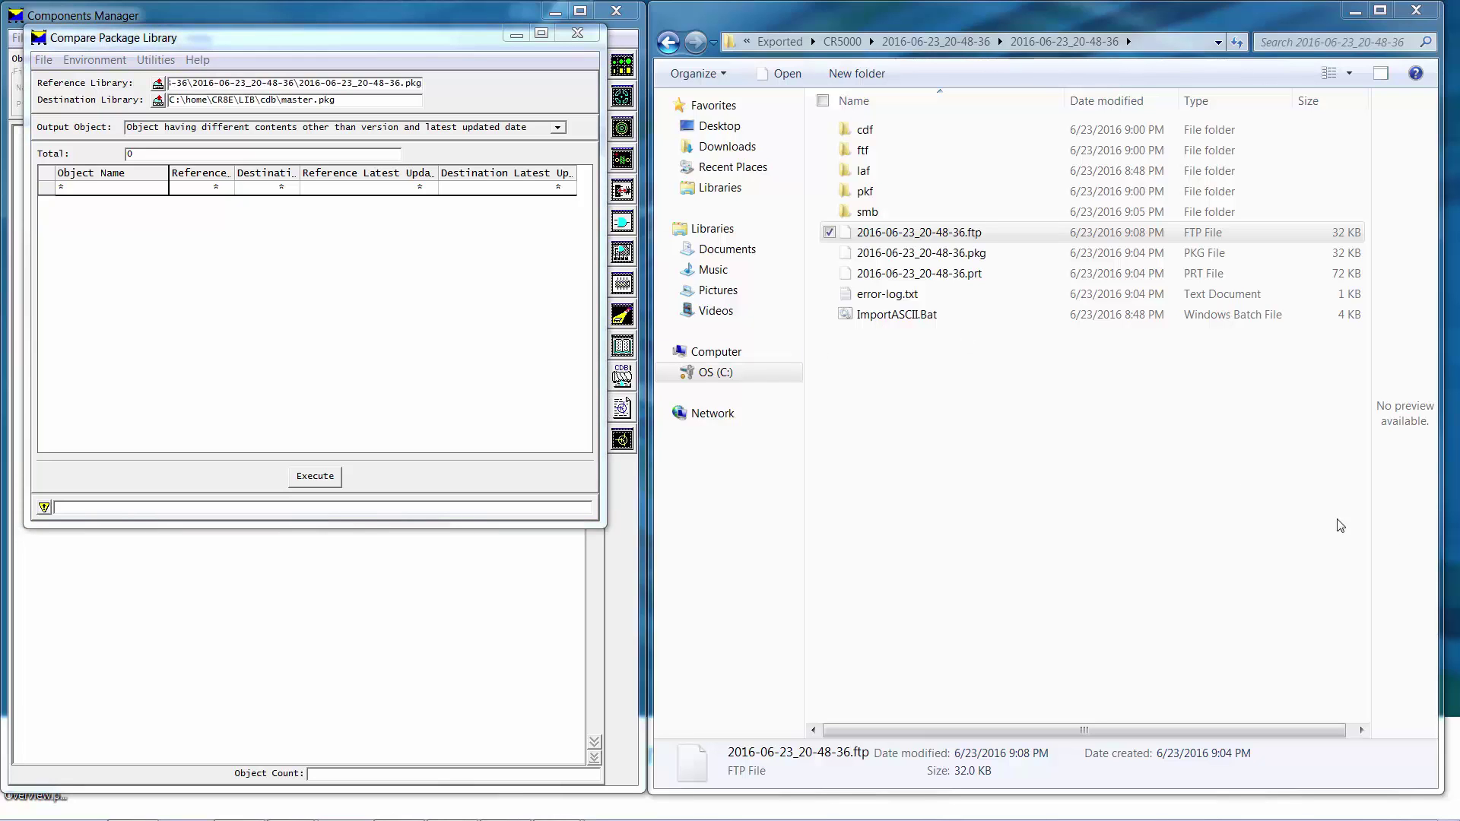
left_click(329, 481)
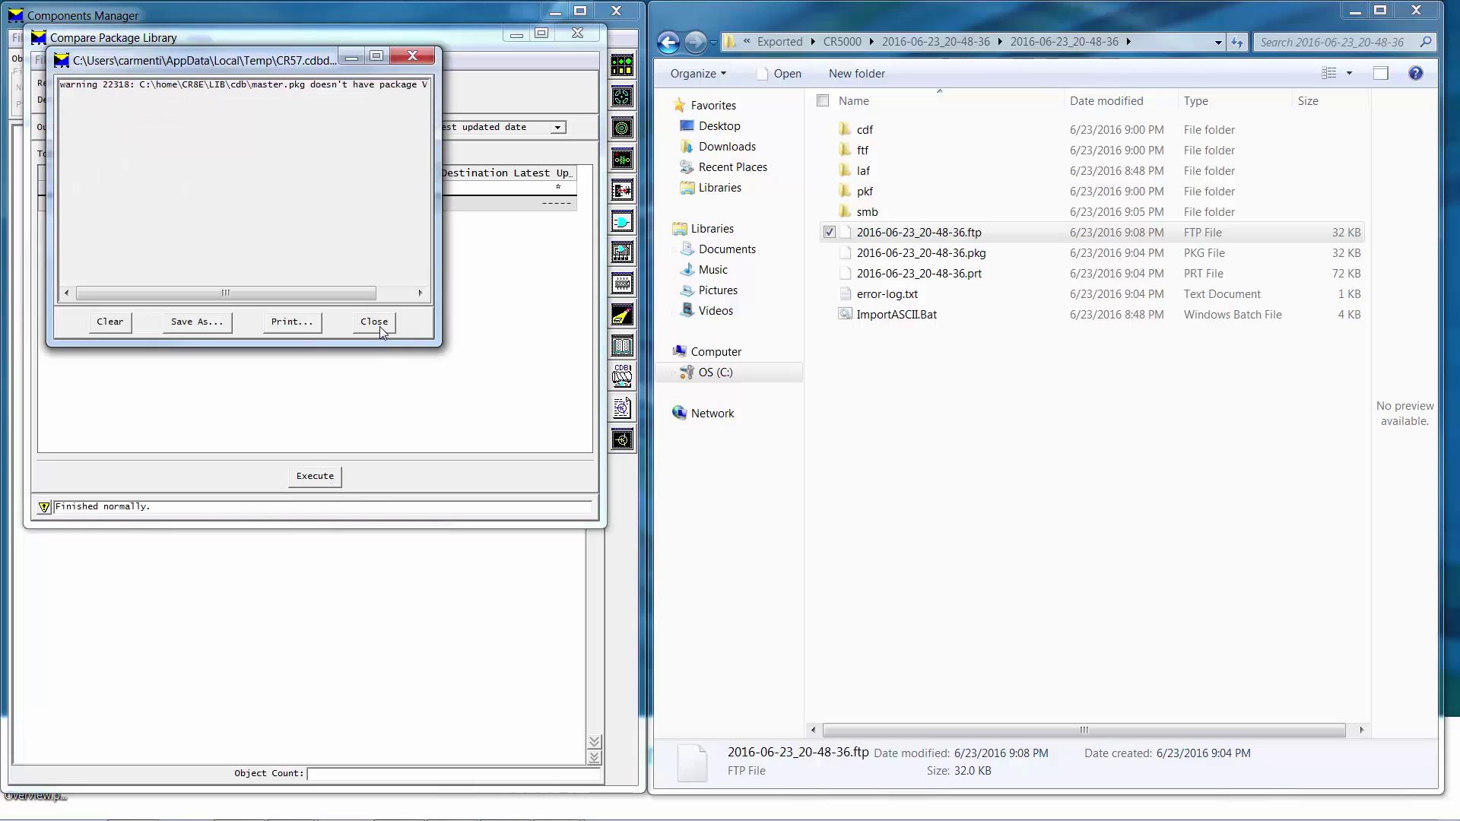
left_click(380, 328)
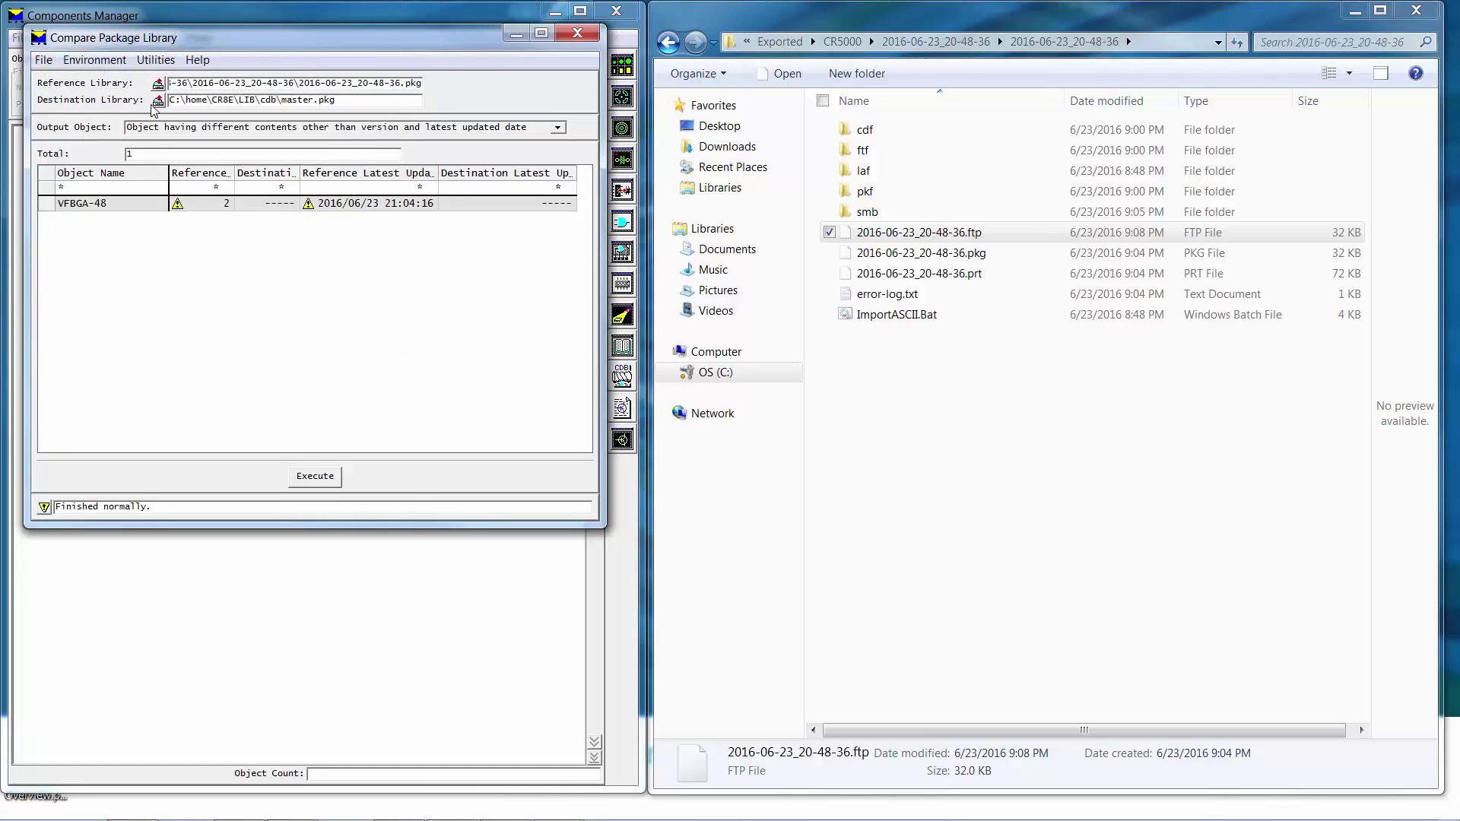
Step: Transfer the differing package VFBGA-48 to Copy CDB library and create it in master.pkg
left_click(155, 60)
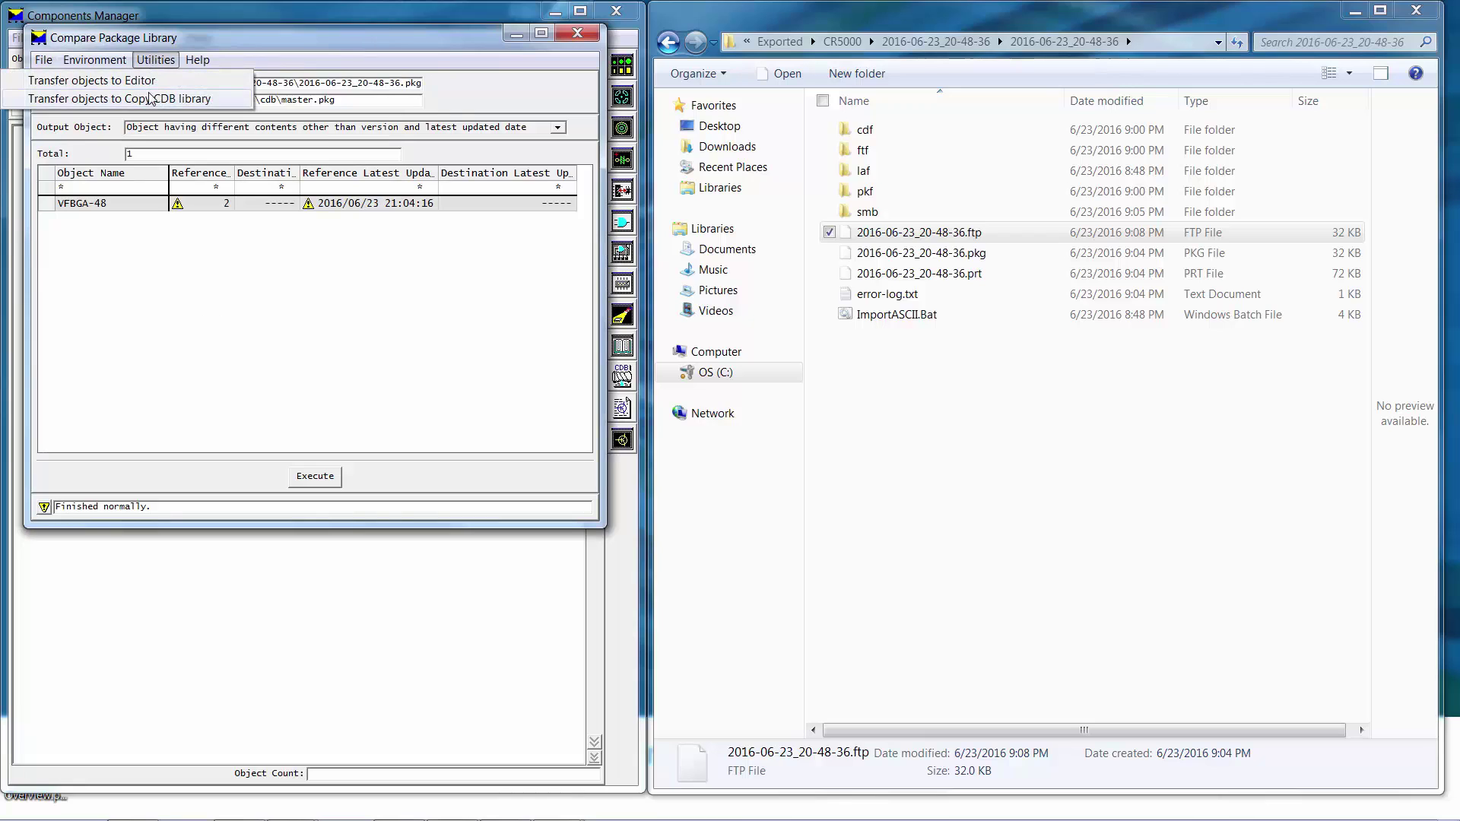
left_click(151, 98)
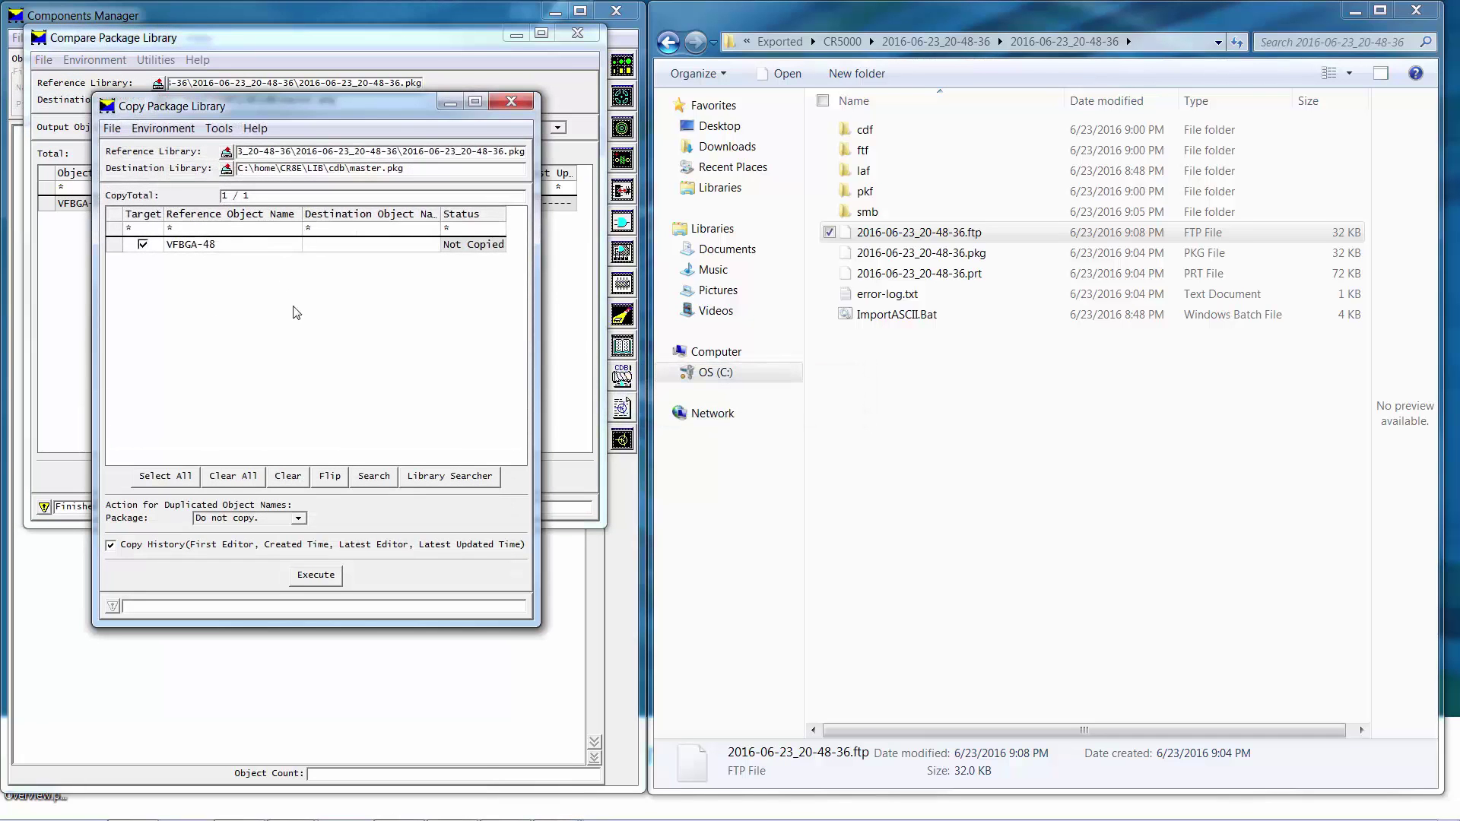
left_click(320, 576)
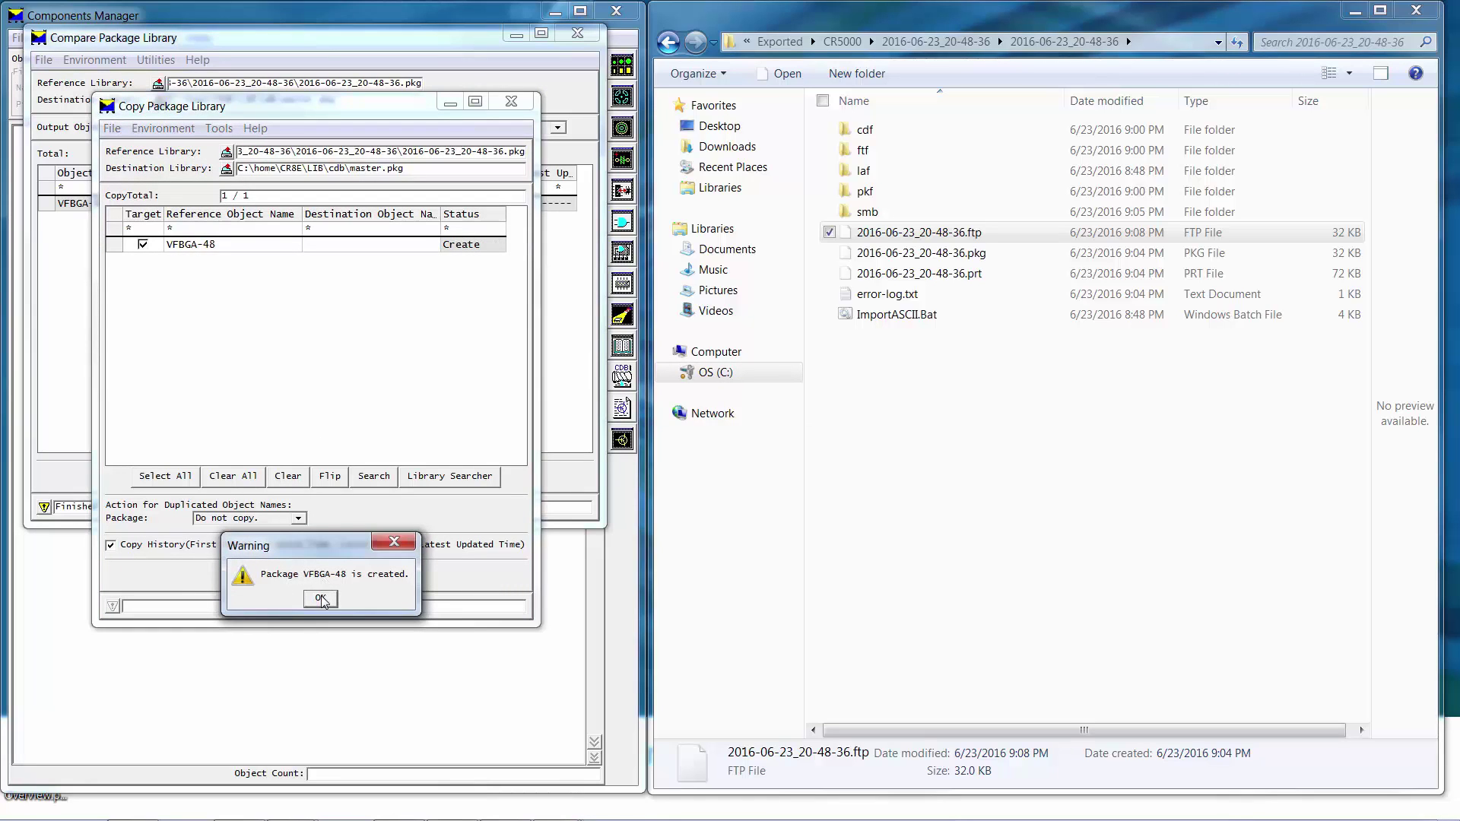
left_click(323, 599)
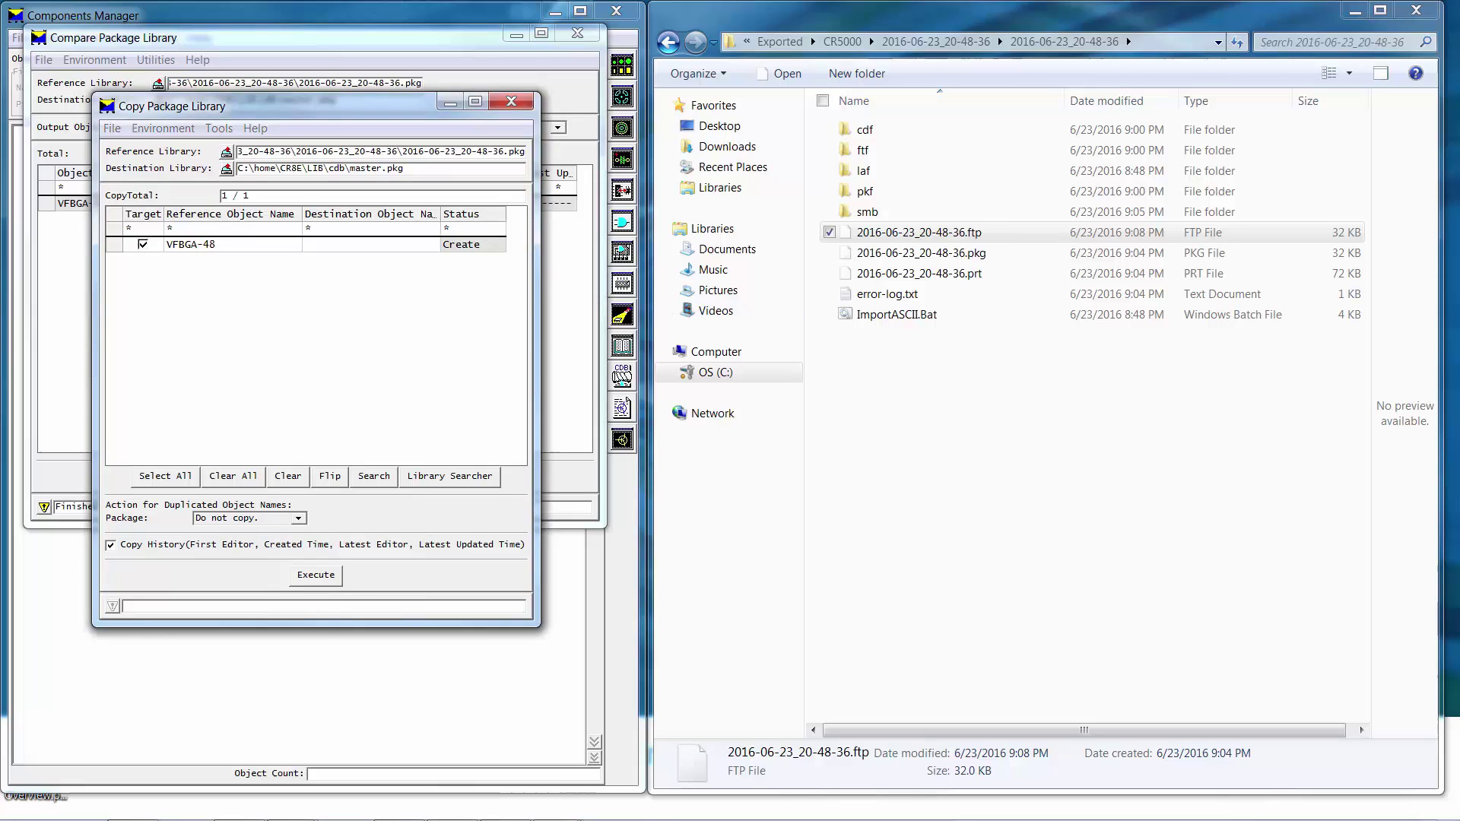
key("alt+F4")
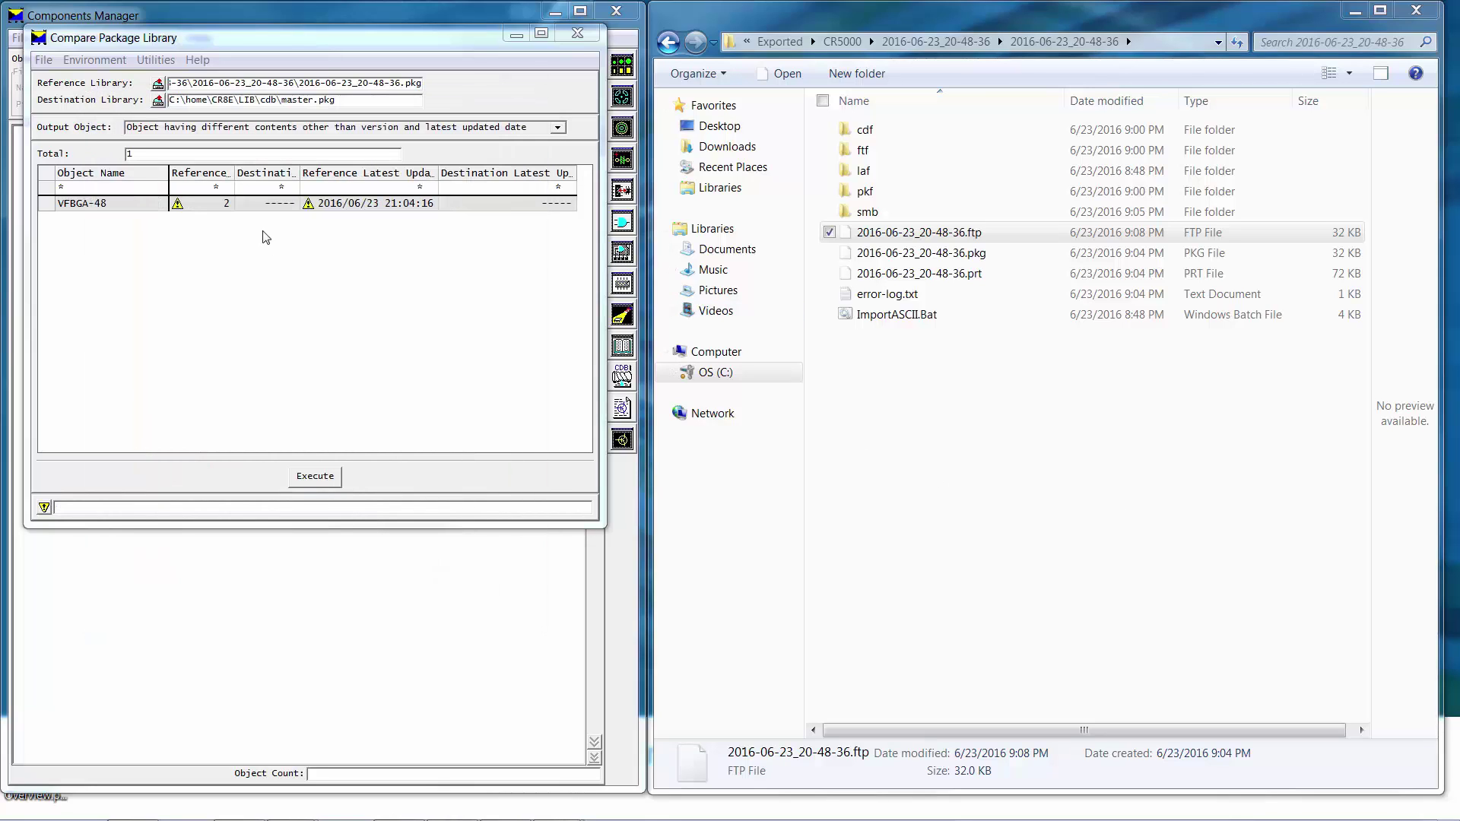
Step: Run a Compare Part Library of the exported .prt against master.prt, listing CY62146EV30LL-45
left_click(110, 61)
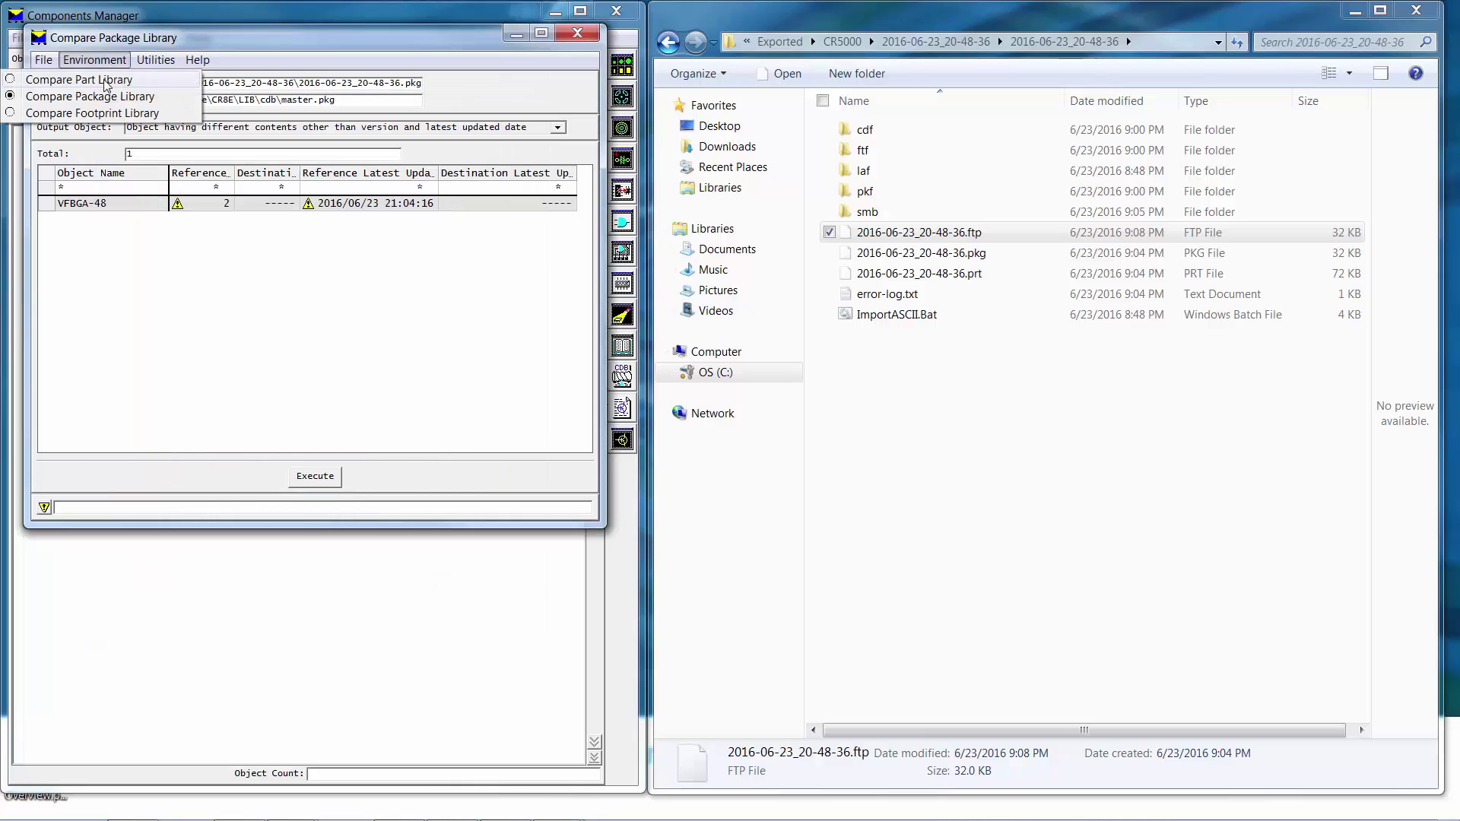
left_click(105, 80)
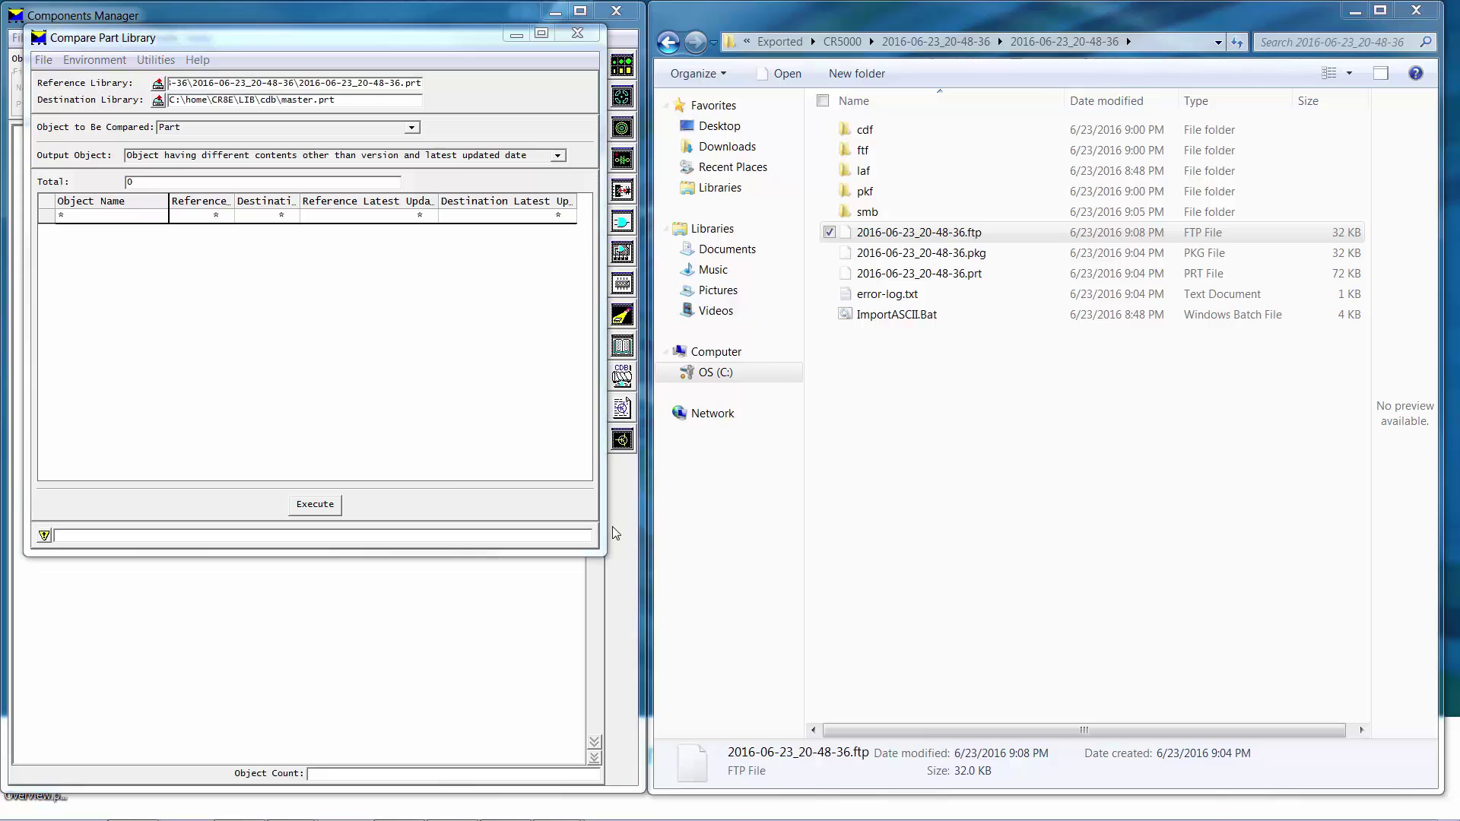
left_click(322, 508)
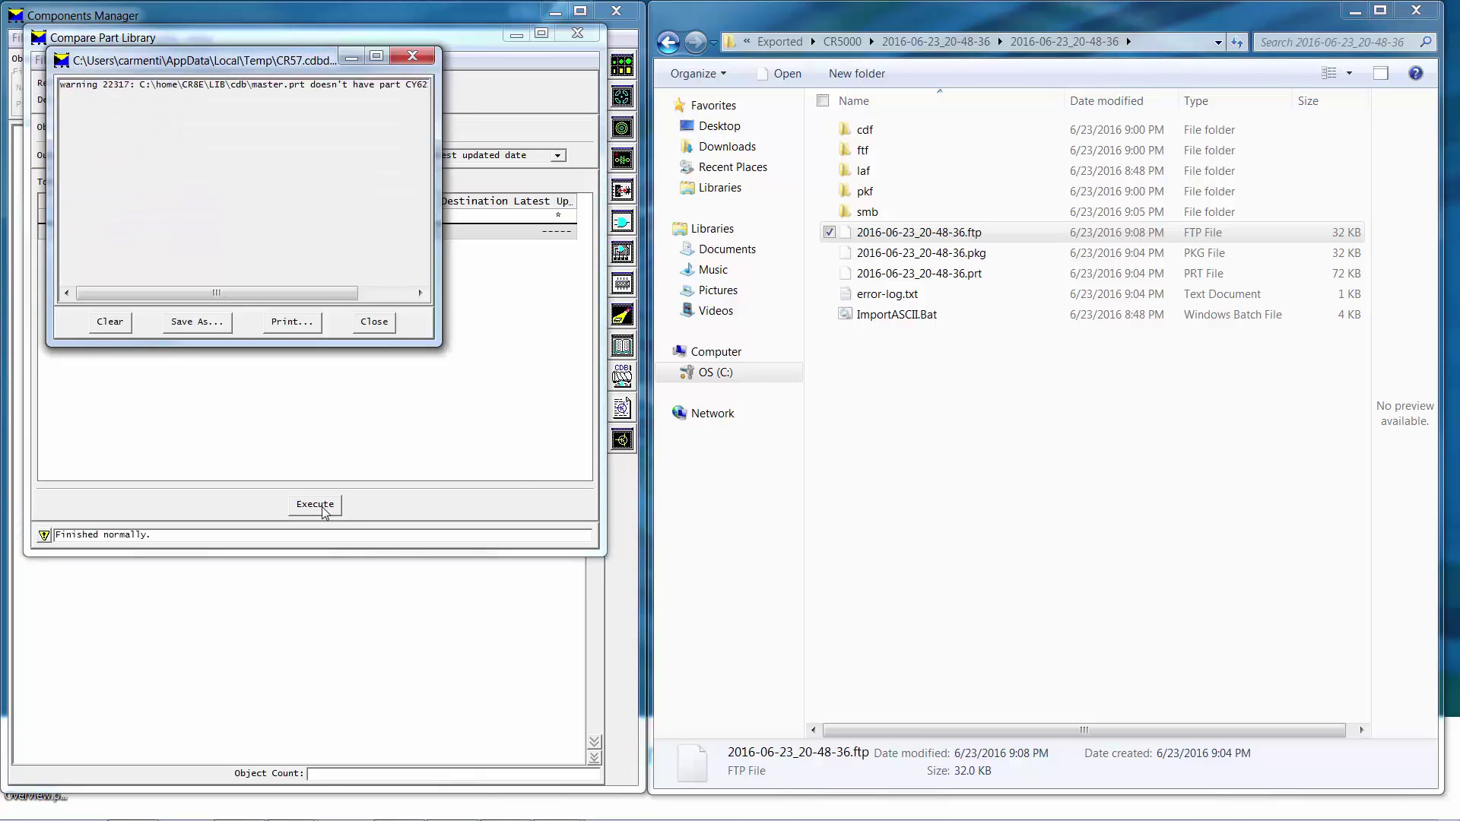
left_click(380, 325)
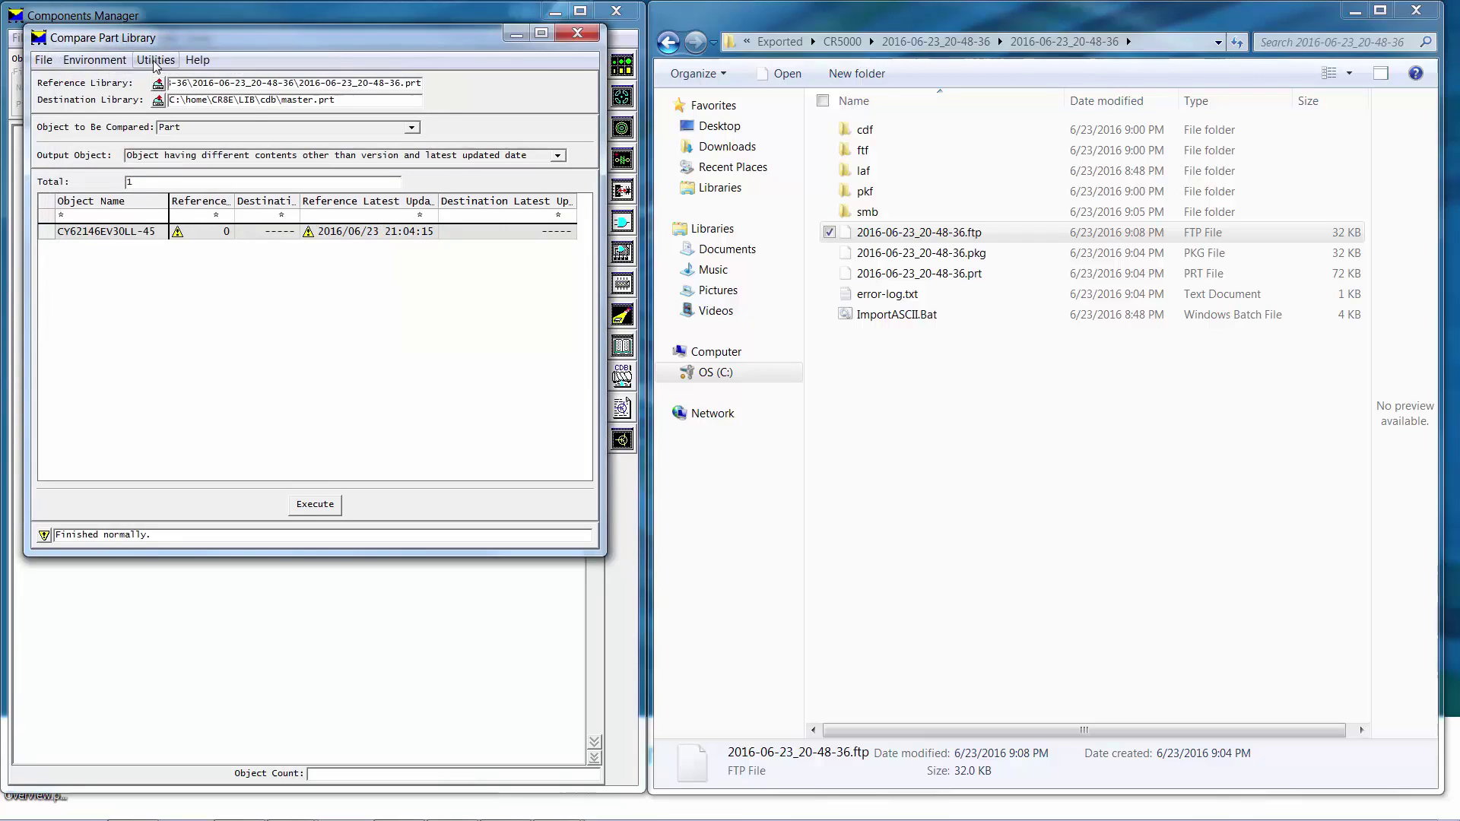
Step: Transfer part CY62146EV30LL-45 to Copy CDB library and create it in master.prt
left_click(154, 61)
left_click(150, 99)
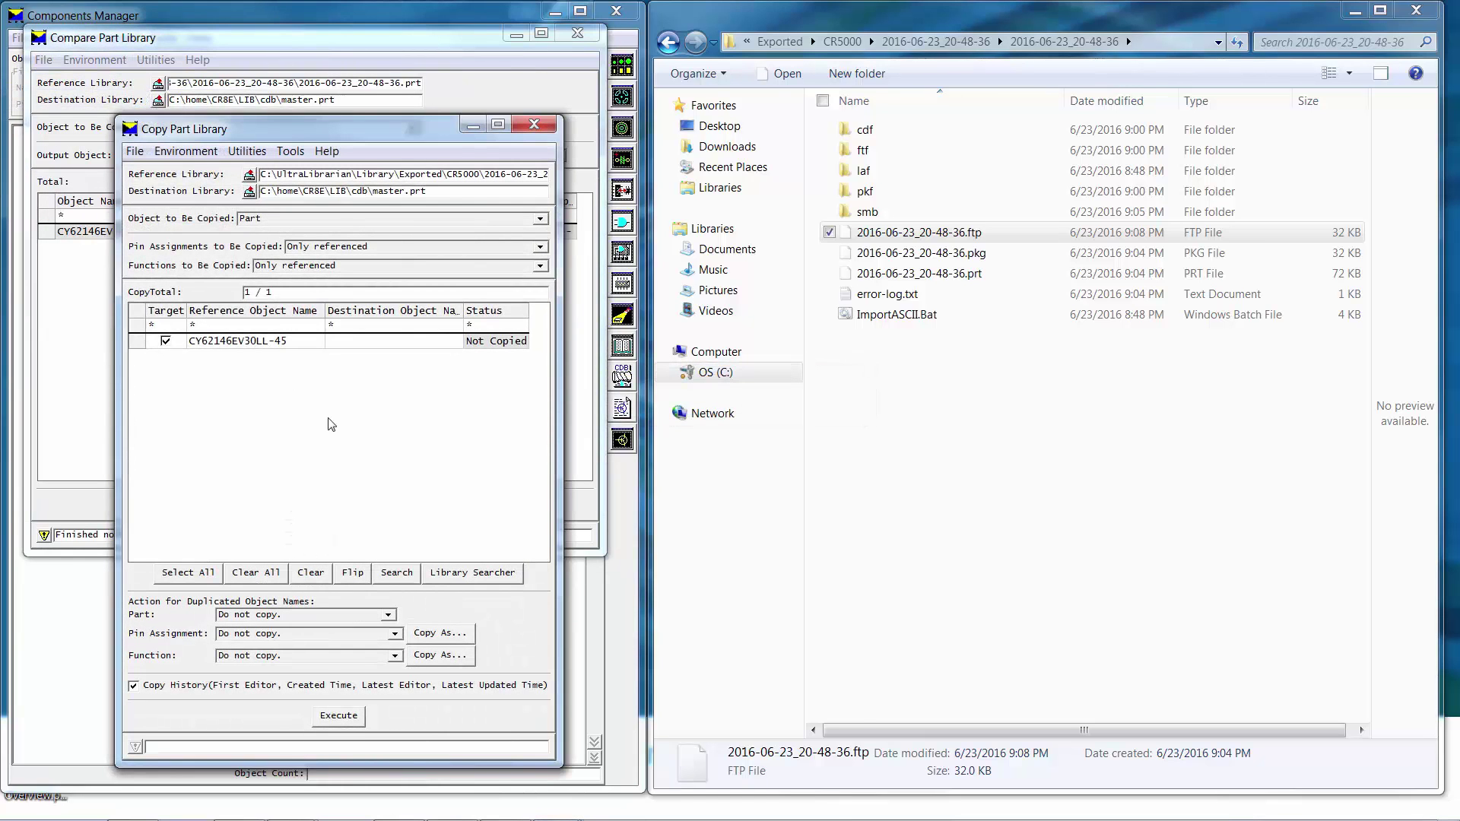
left_click(340, 716)
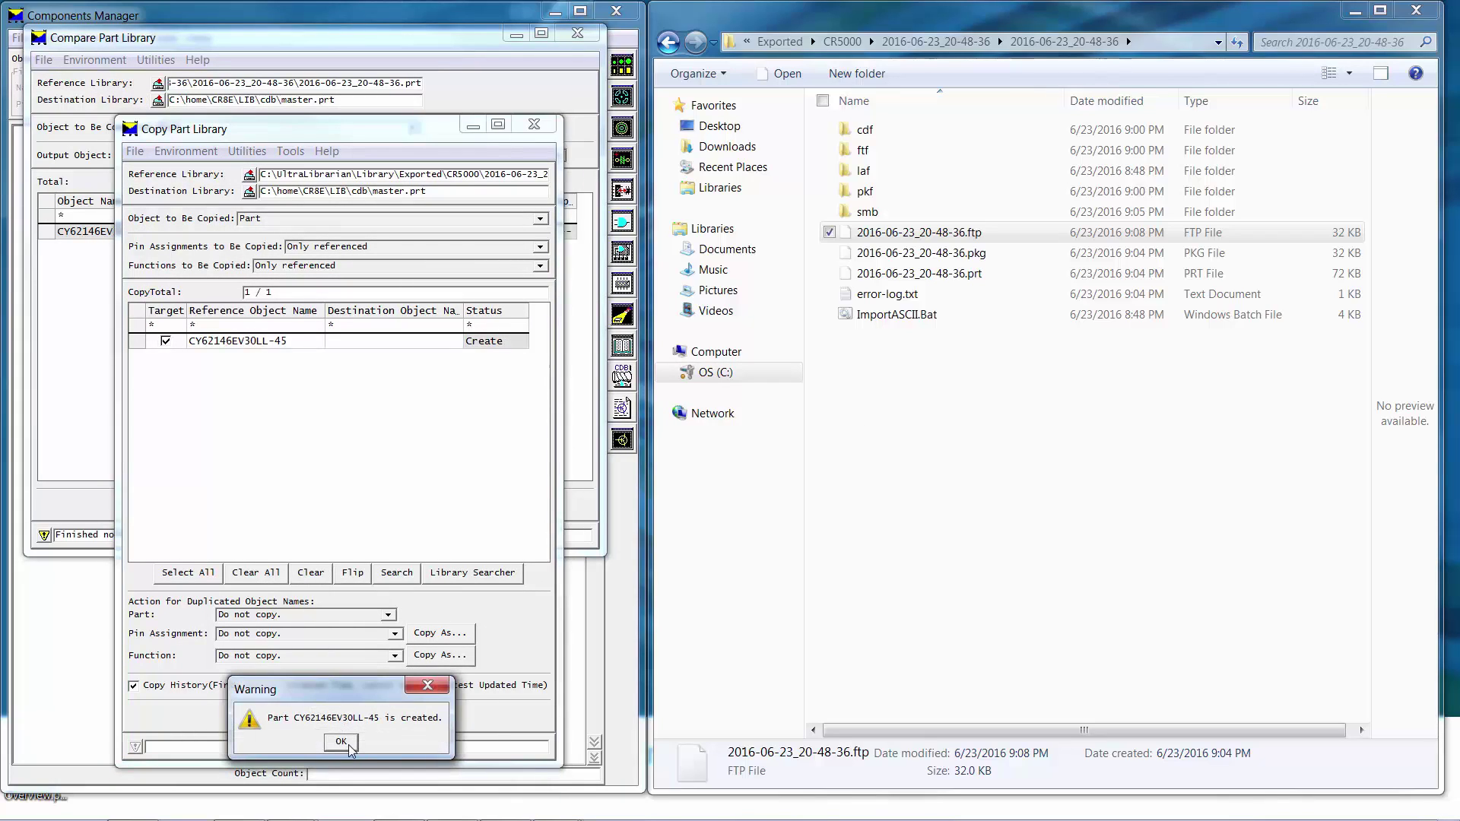
left_click(341, 741)
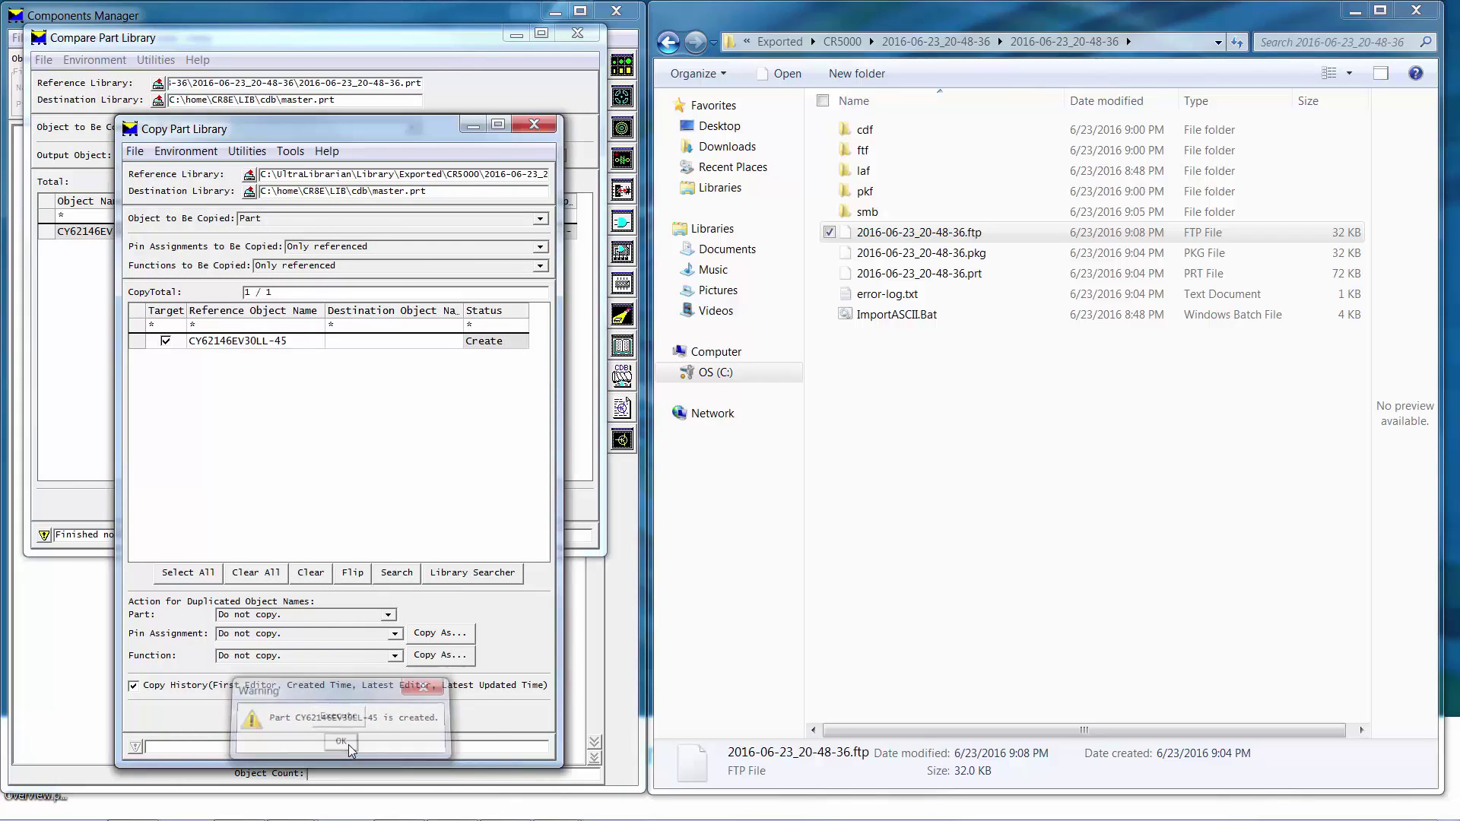
left_click(540, 122)
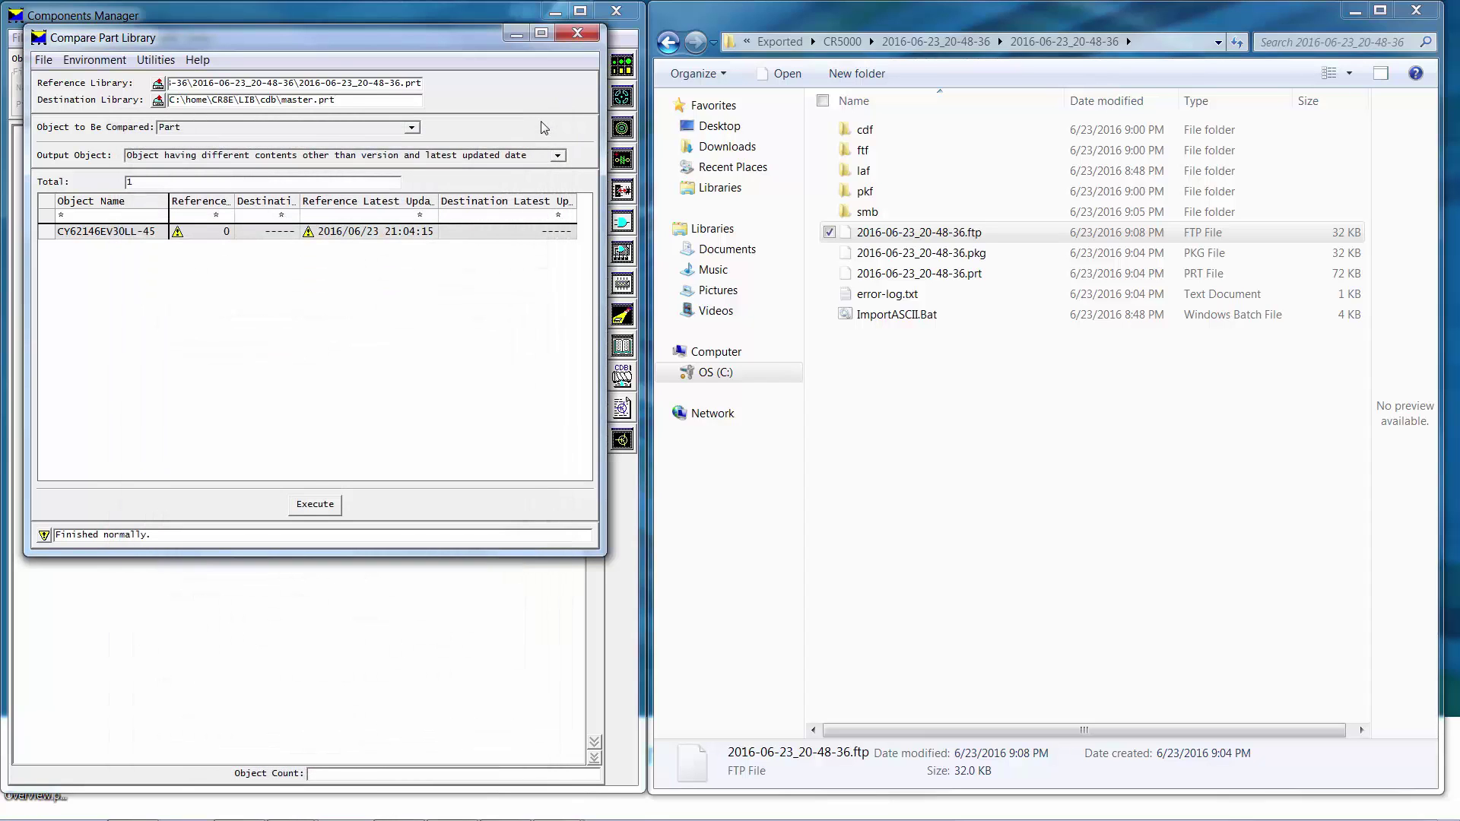